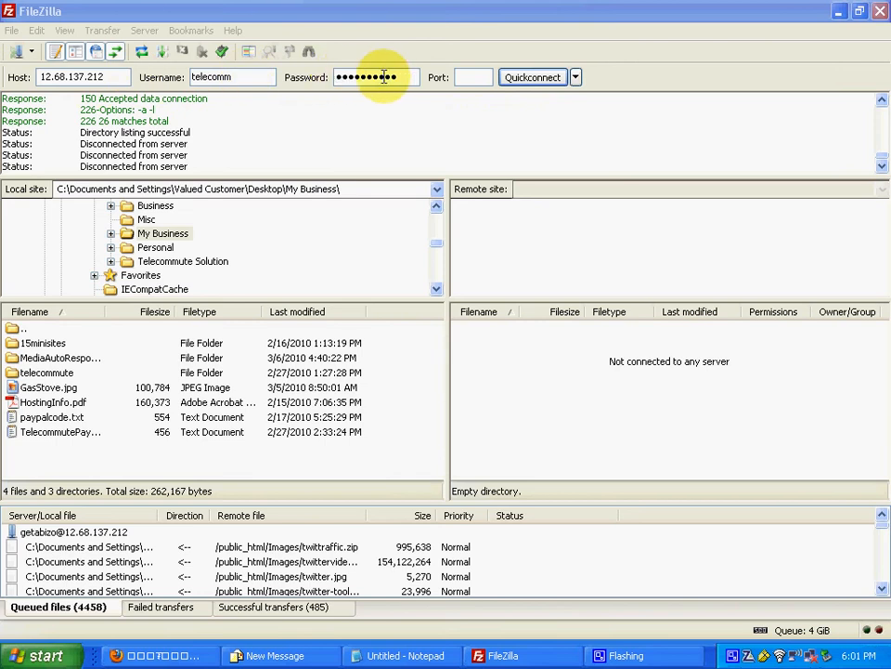
- Connect to the FTP server with the filled-in credentials and open its public_html folder in the remote directory tree
click(527, 78)
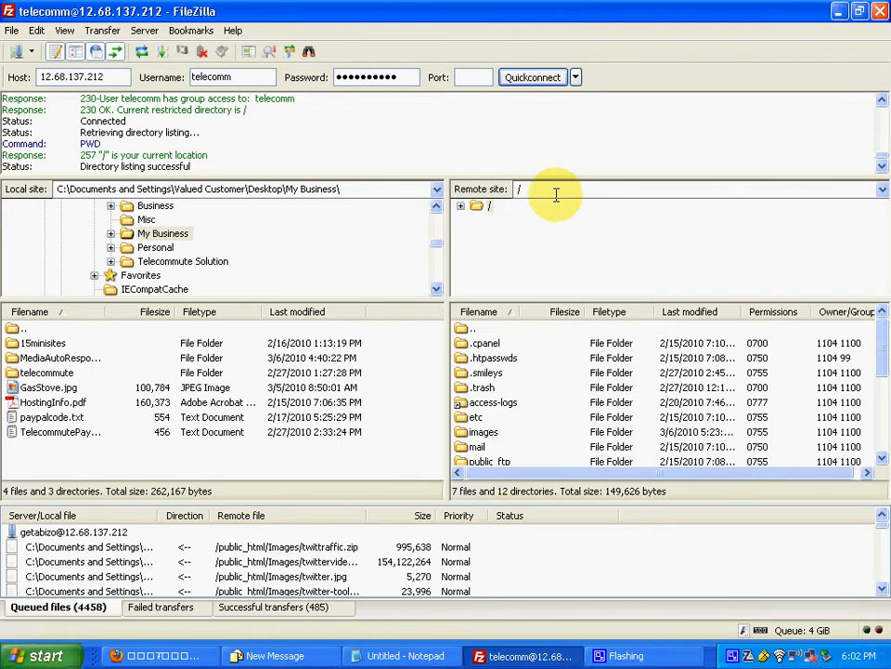
click(465, 210)
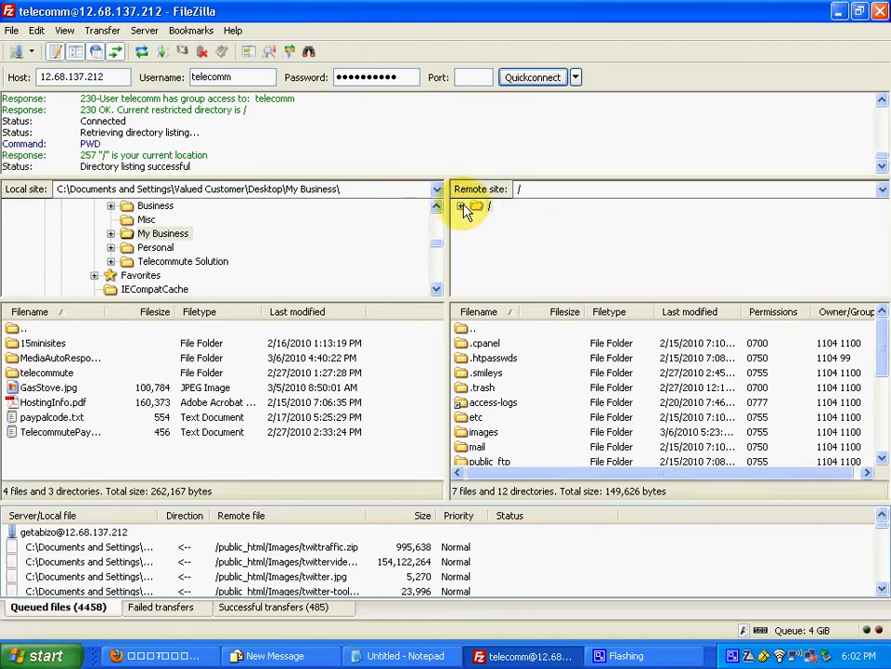
click(461, 207)
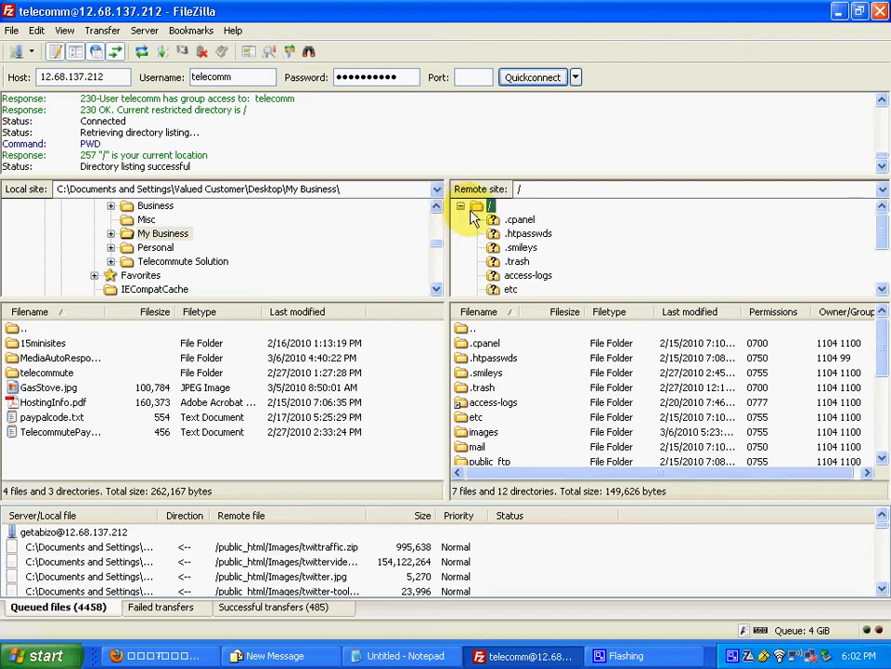
scroll(804, 259, down, 2)
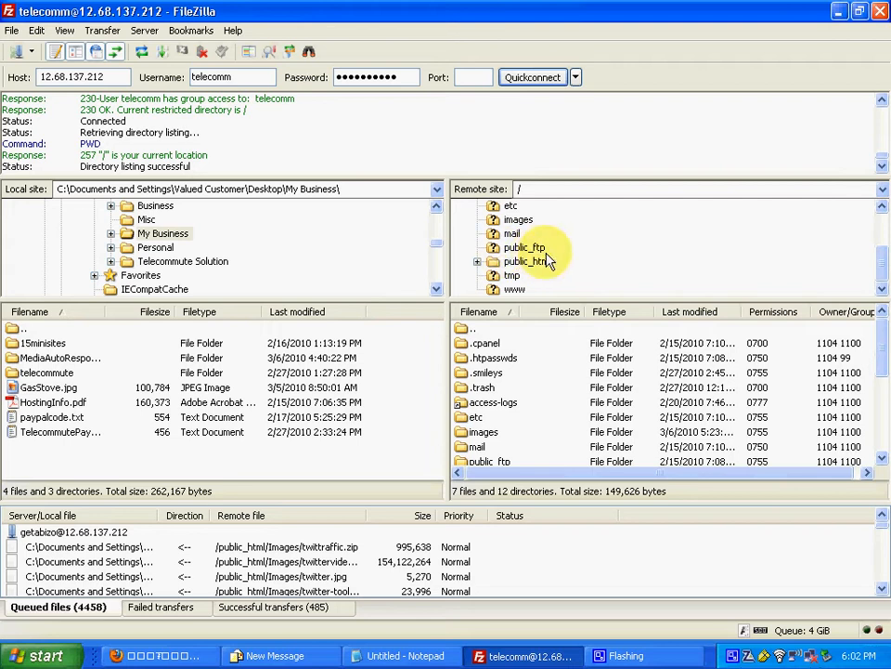
click(477, 262)
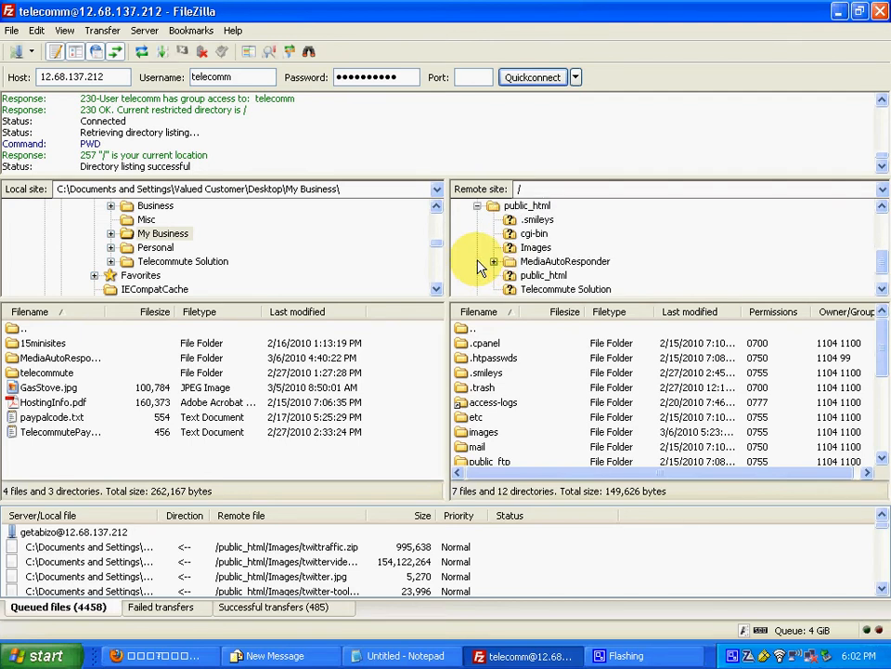
click(530, 206)
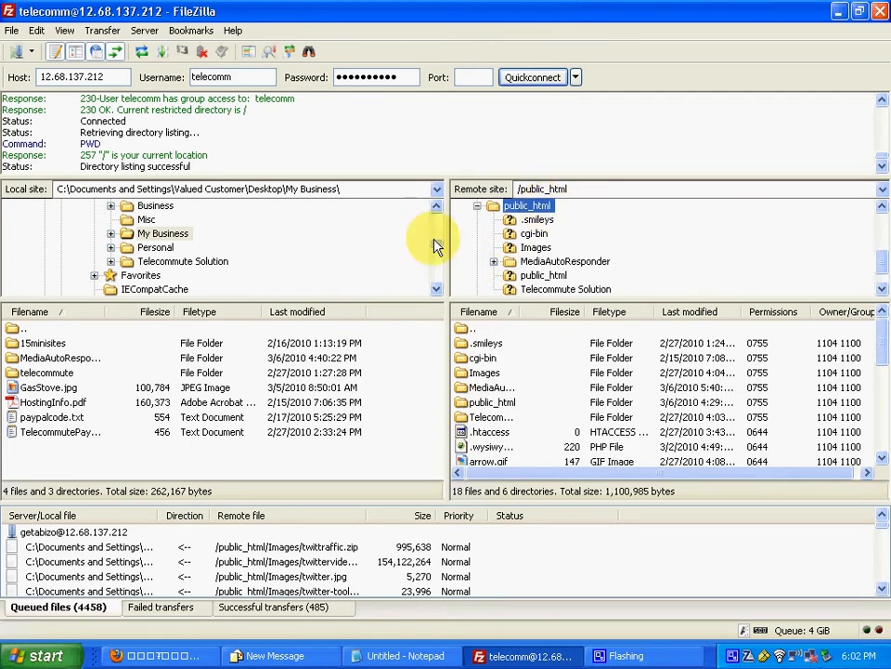
- Open the local MediaAutoResponder folder under My Business and look at its Upload option without starting a transfer
click(111, 235)
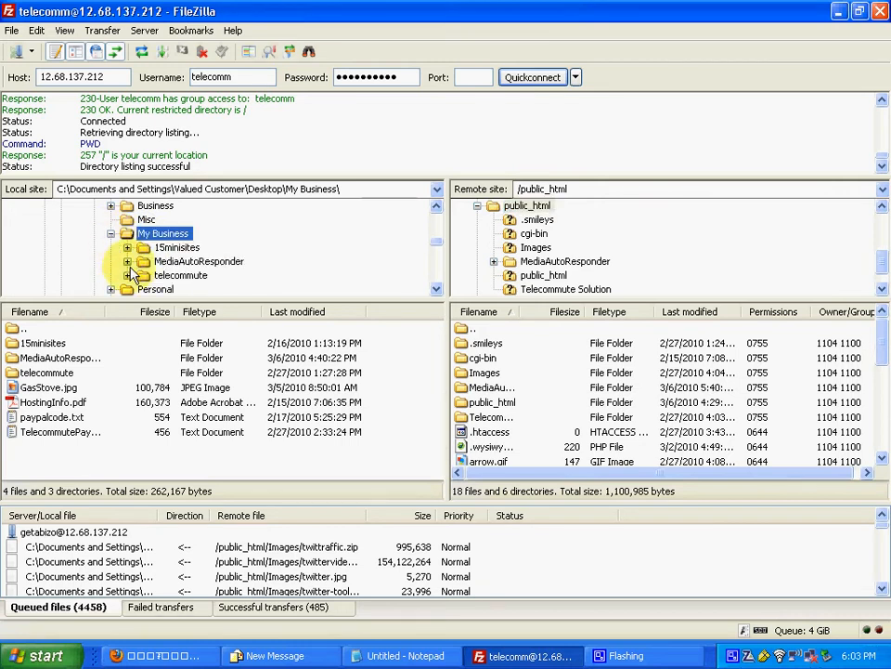
click(171, 265)
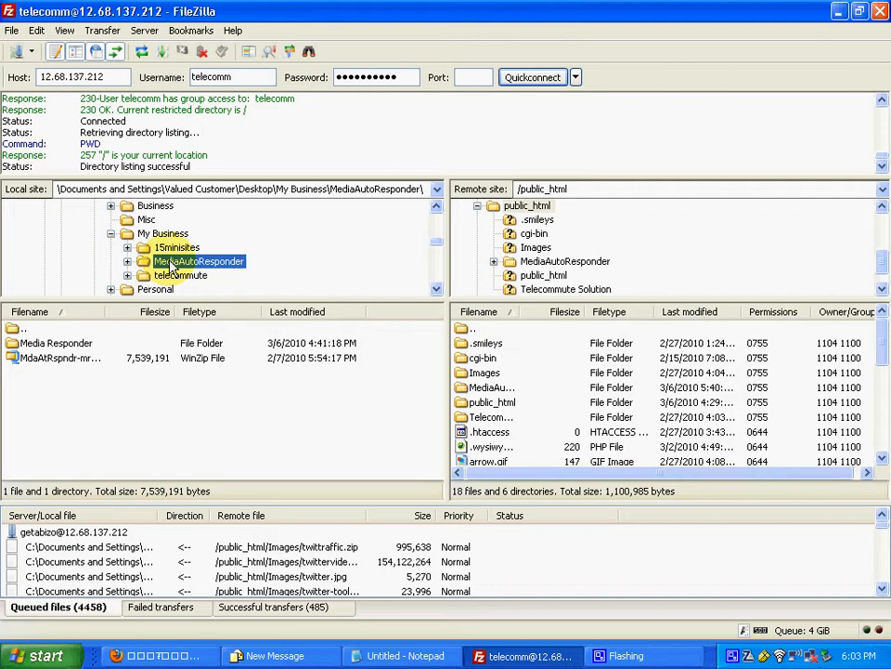
right_click(171, 264)
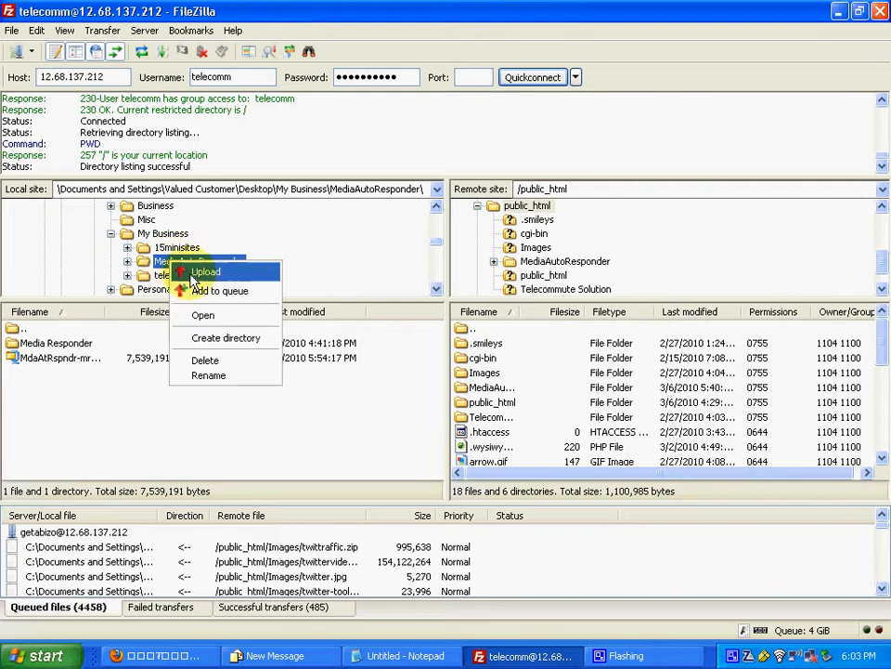
click(378, 179)
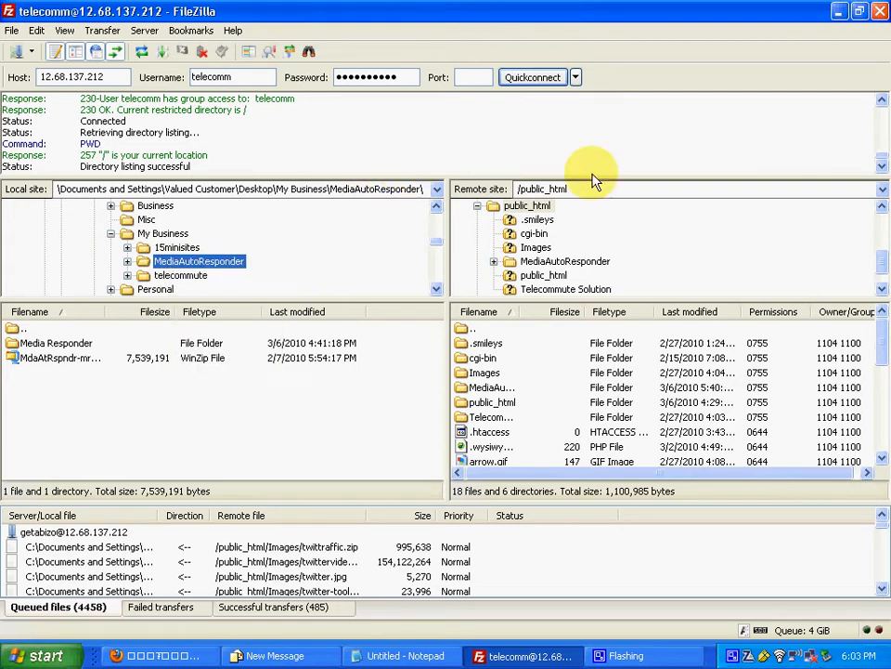
click(883, 167)
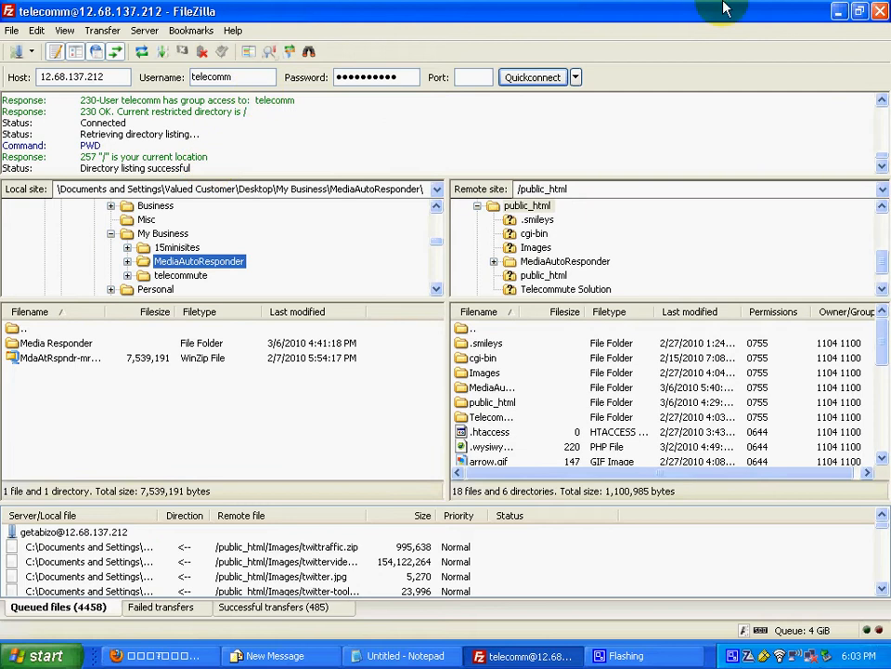
- Close FileZilla, switch to Firefox and log in to cPanel with the saved username and account password
click(880, 11)
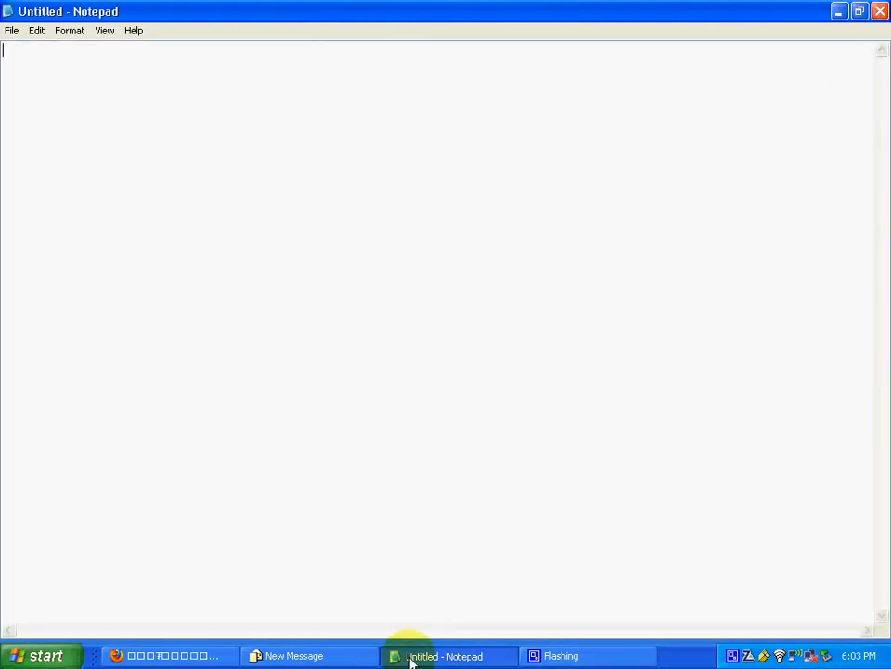
click(195, 654)
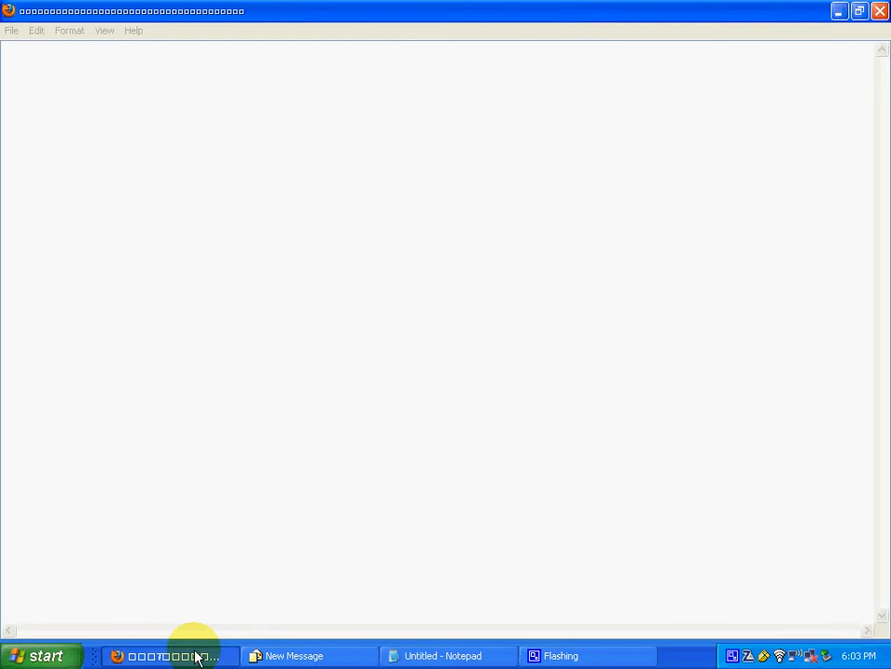
click(428, 295)
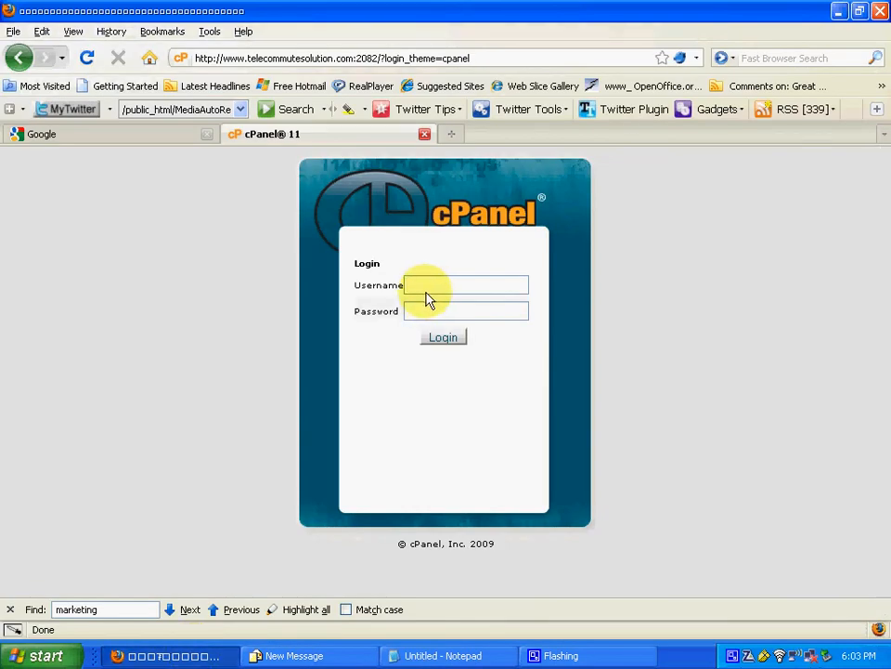
click(427, 300)
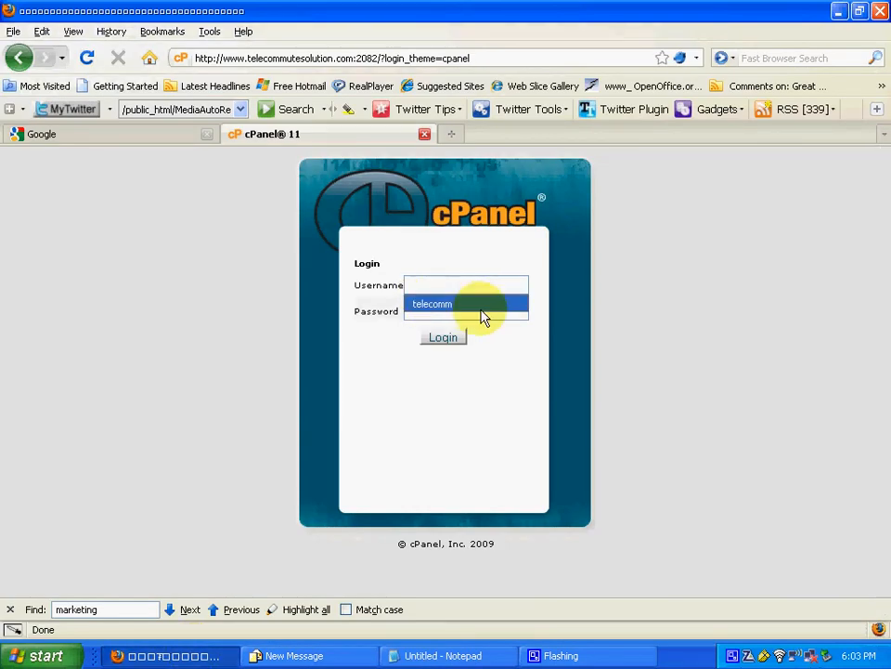
click(474, 304)
click(443, 339)
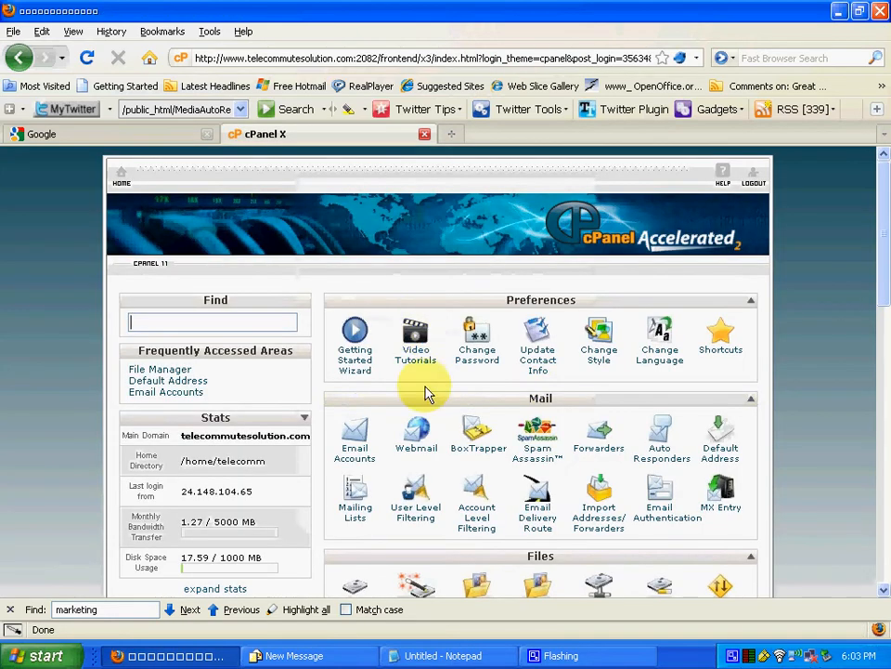
- Open the cPanel File Manager at the web root directory
scroll(601, 425, down, 5)
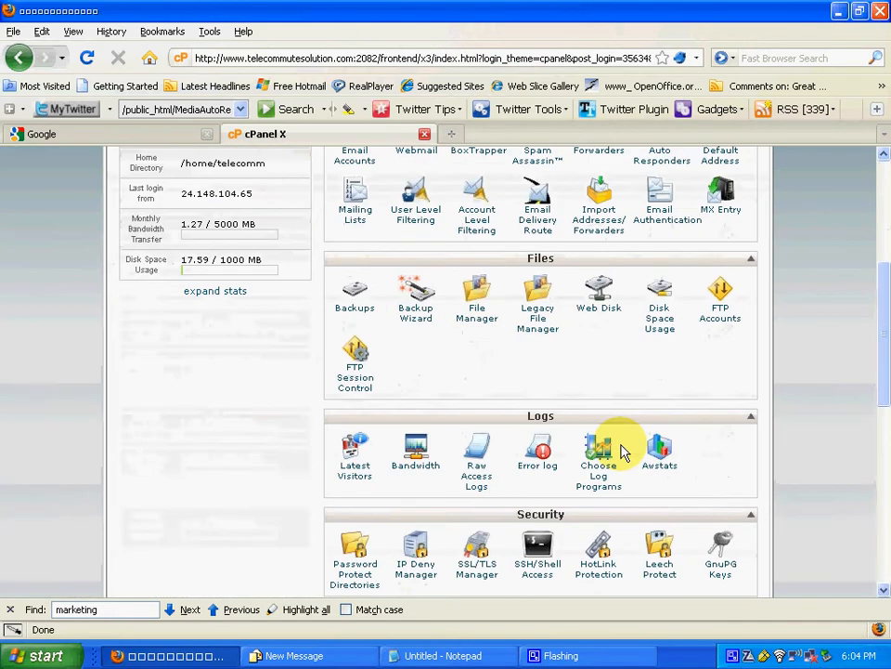
click(477, 306)
click(435, 536)
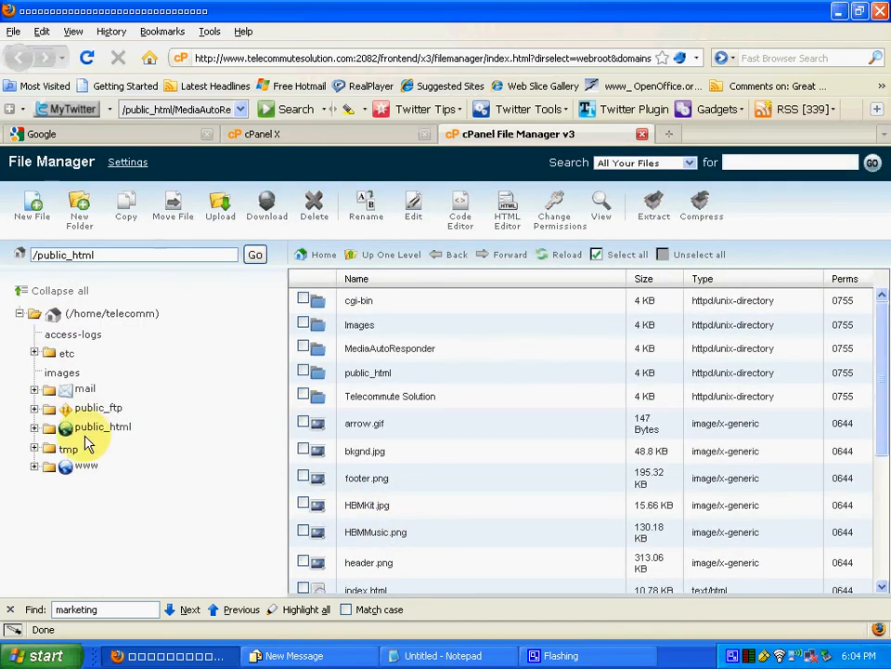
- Open the Reseller-Sales-Material folder inside public_html, MediaAutoResponder, Media Responder in the directory tree
click(34, 428)
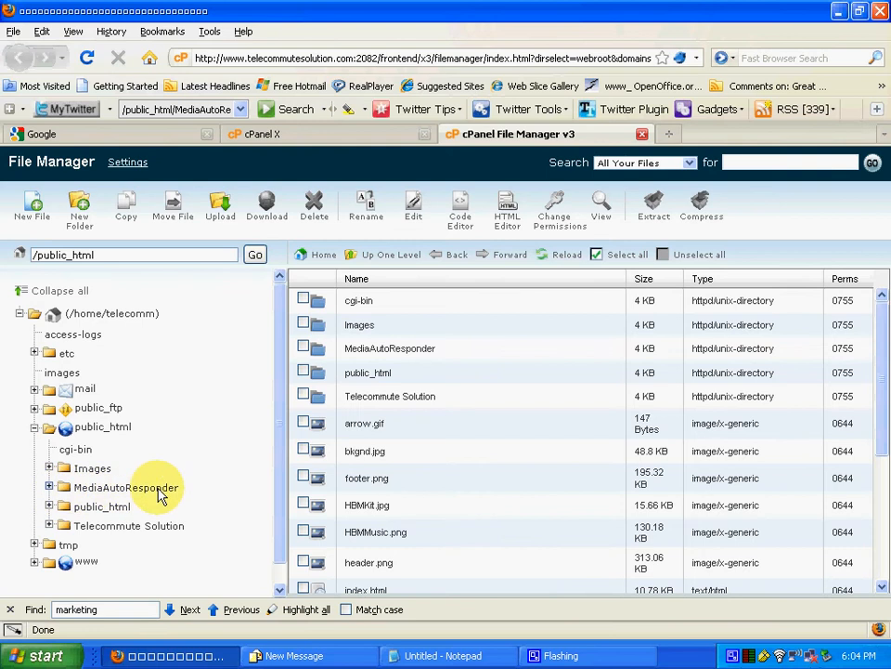
scroll(279, 489, down, 1)
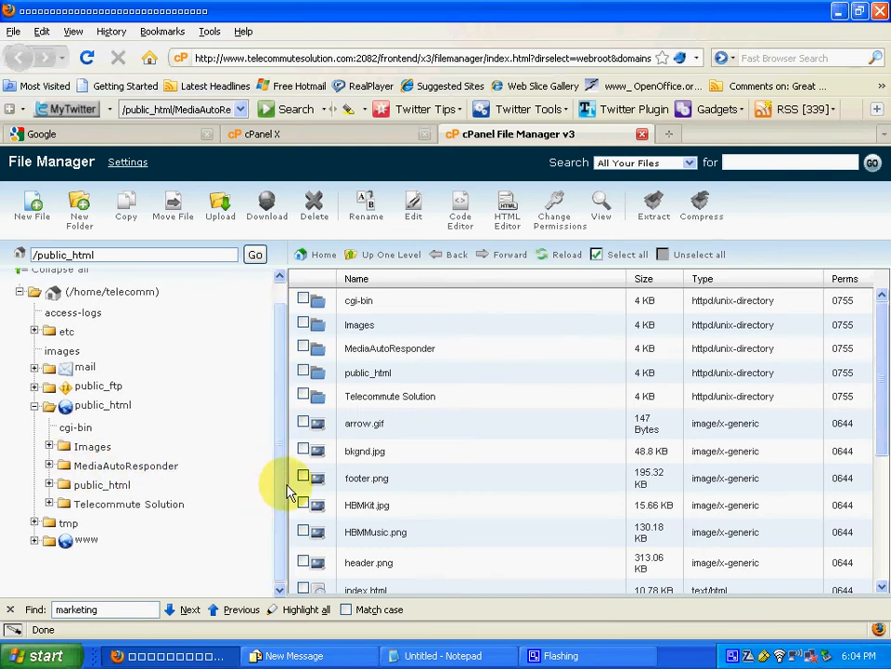
click(50, 465)
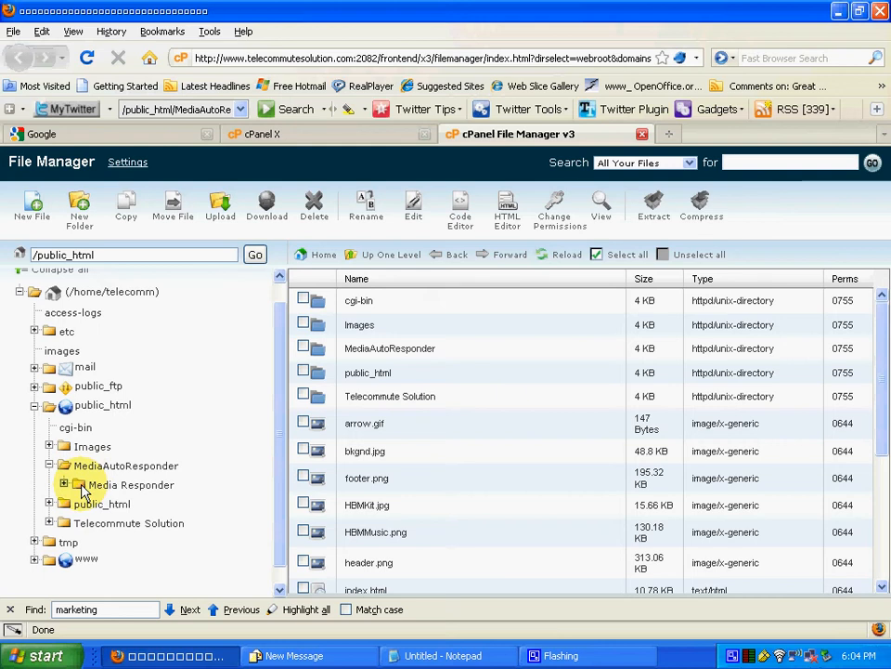
click(63, 484)
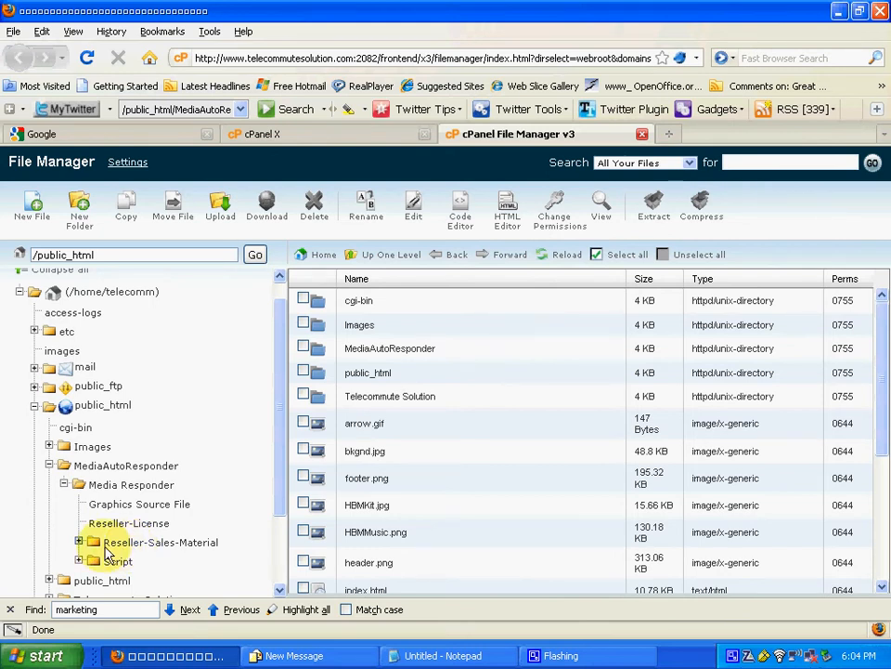
click(186, 548)
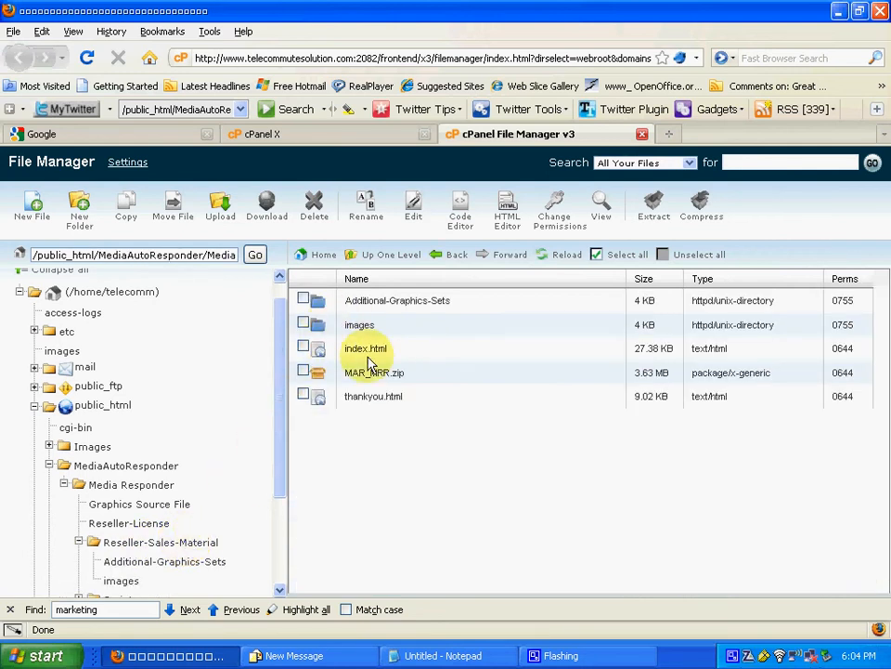
- Bring up the HTML Editor dialog for index.html and copy the file path shown under "You will be editing"
click(304, 347)
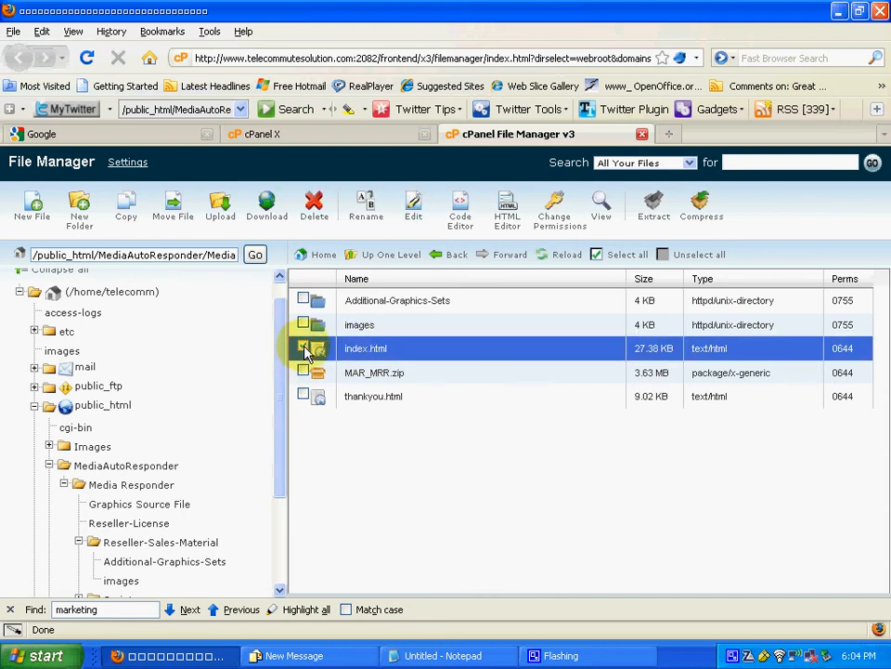
click(507, 219)
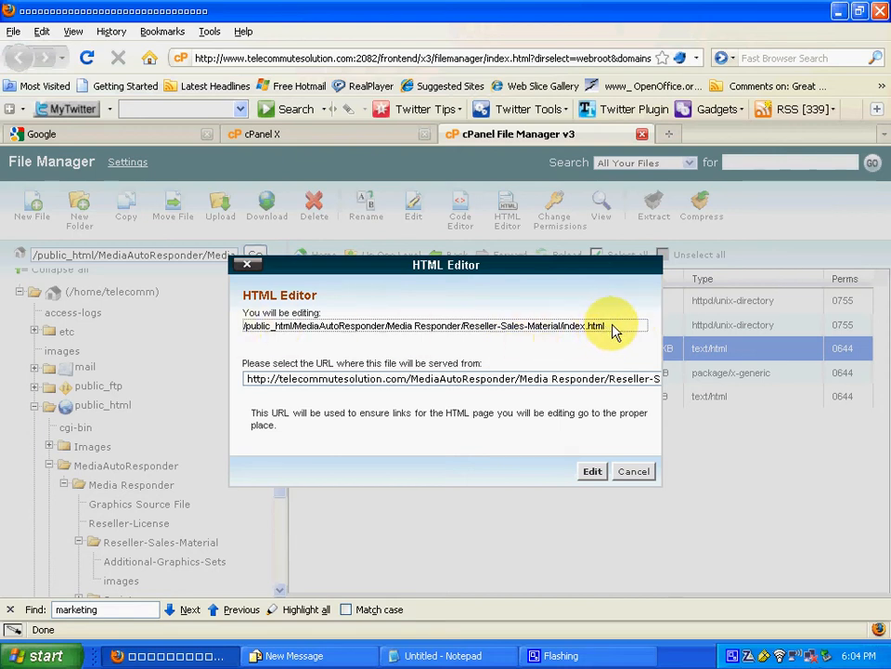
drag(611, 329, 359, 317)
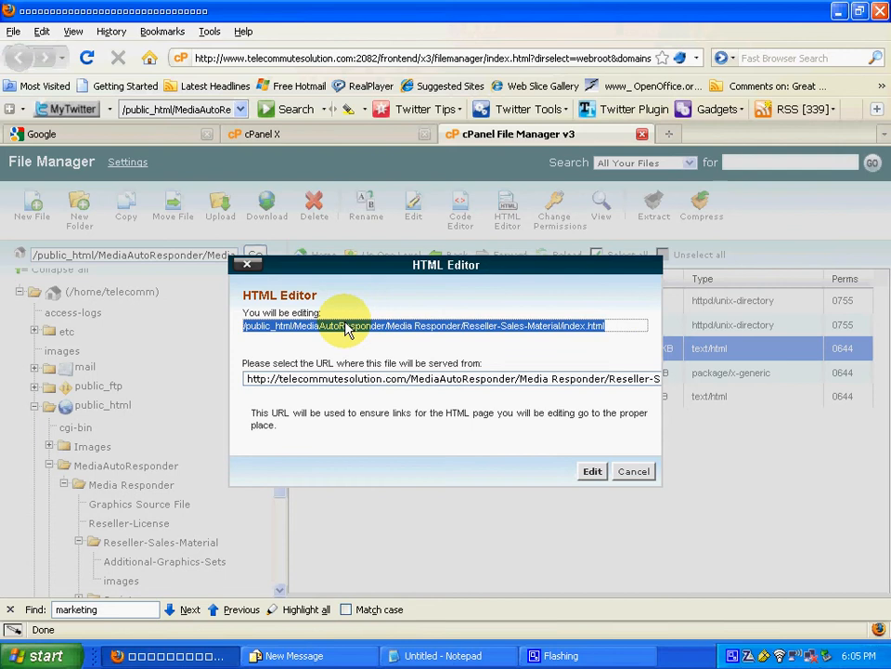
right_click(372, 330)
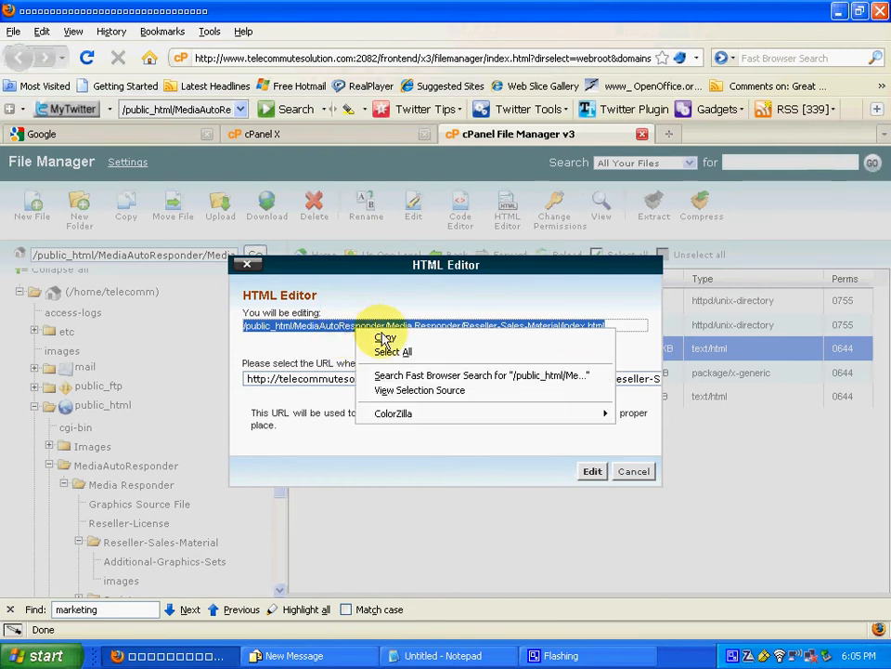
click(381, 338)
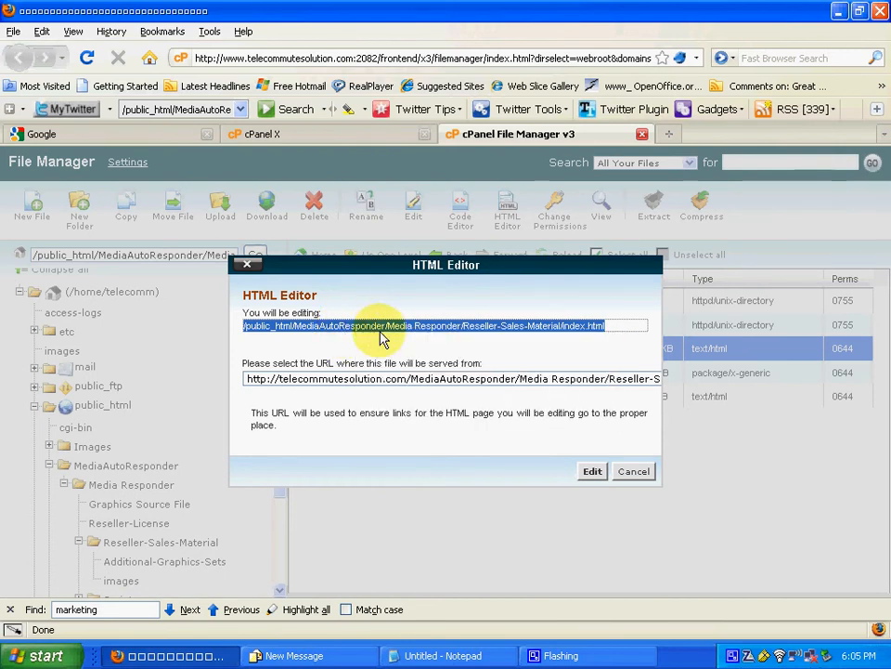
click(406, 656)
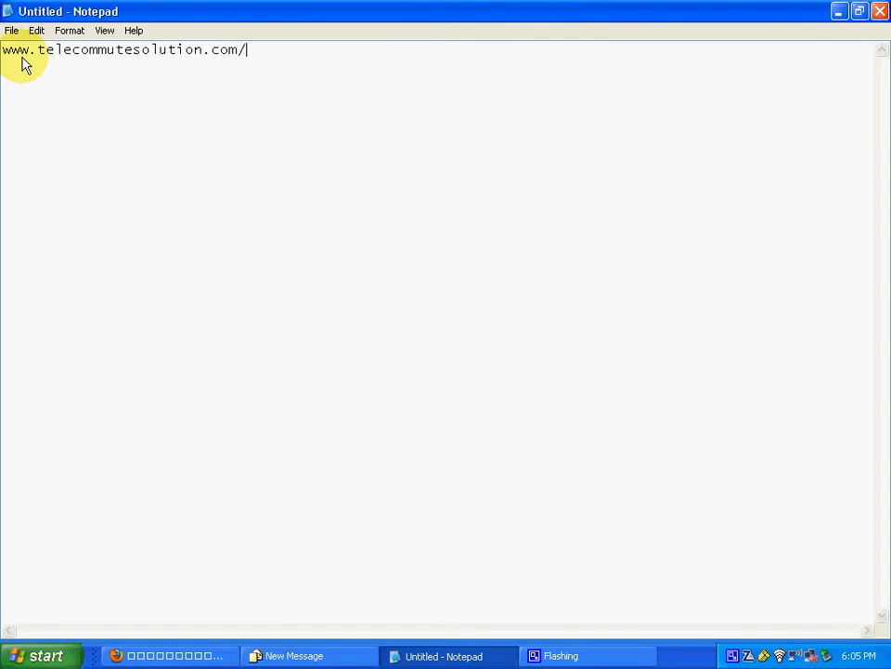
right_click(258, 58)
click(280, 115)
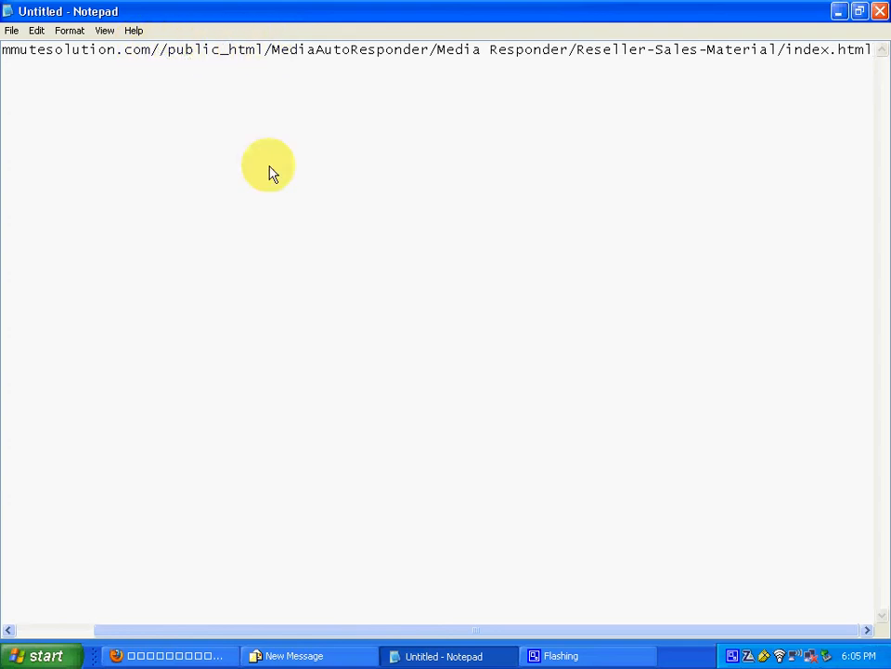
- Check the URL in the HTML Editor dialog, and remove the /public_html segment and extra slash from the Notepad address
click(182, 655)
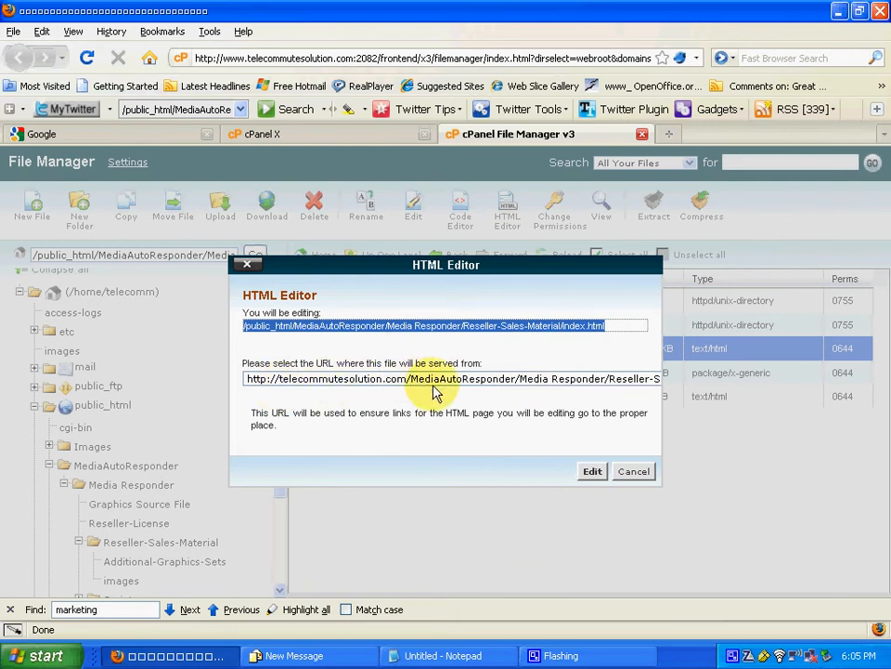
click(421, 661)
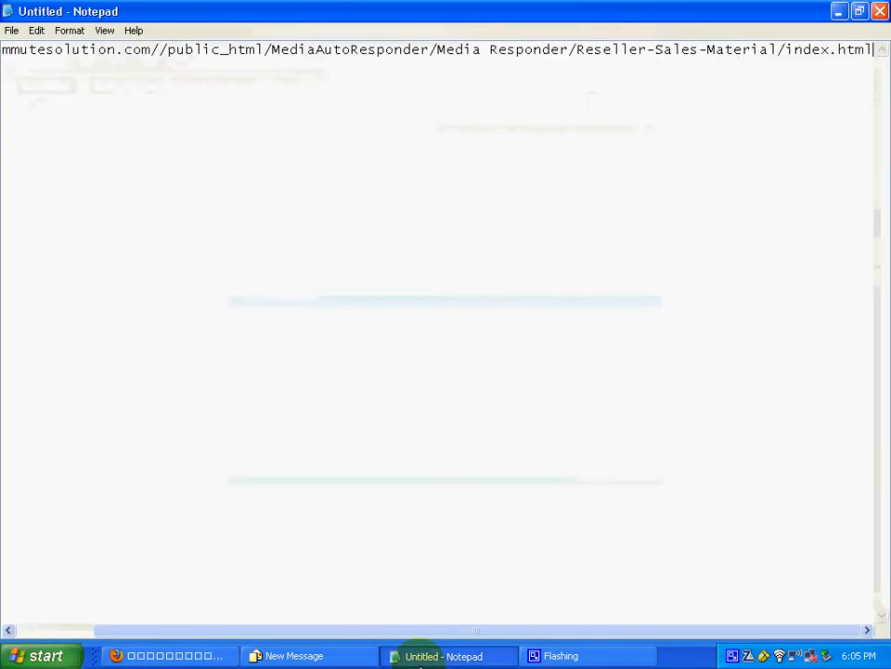
click(261, 53)
key(BackSpace)
key(BackSpace)
key(BackSpace)
key(BackSpace)
key(BackSpace)
key(BackSpace)
key(BackSpace)
key(BackSpace)
key(BackSpace)
key(BackSpace)
key(BackSpace)
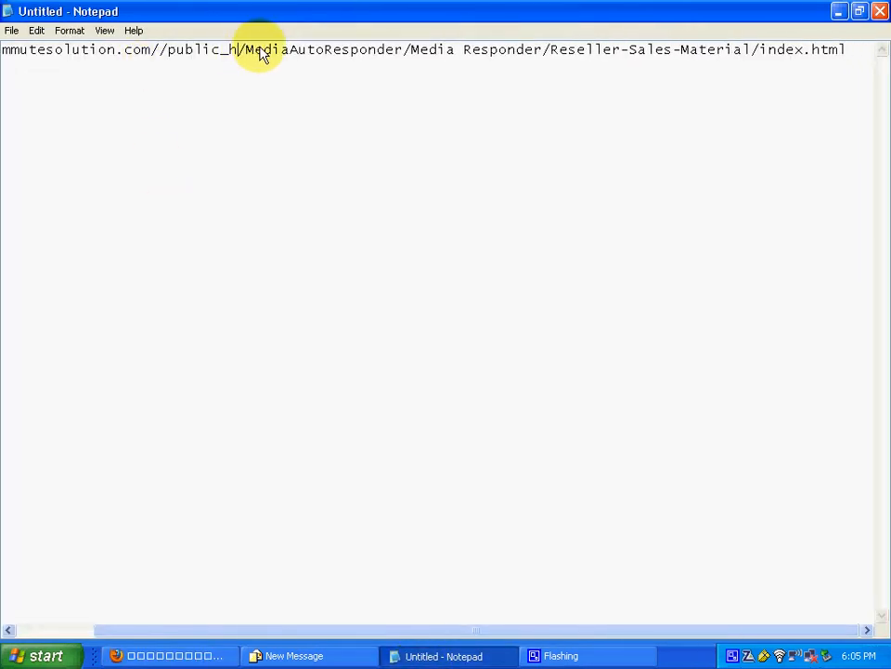
key(BackSpace)
key(BackSpace)
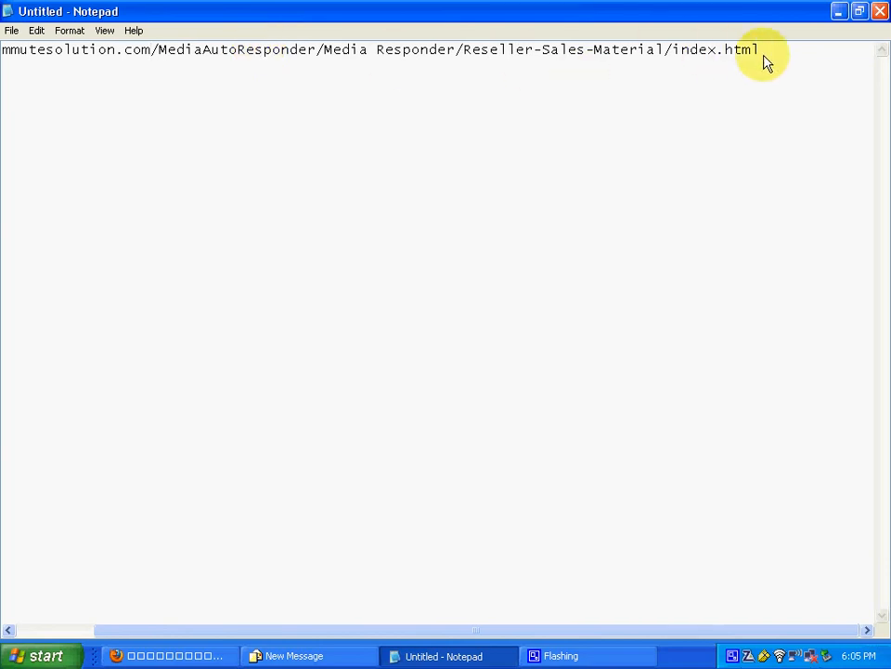
- Select the entire sales page address in Notepad and copy it
click(37, 30)
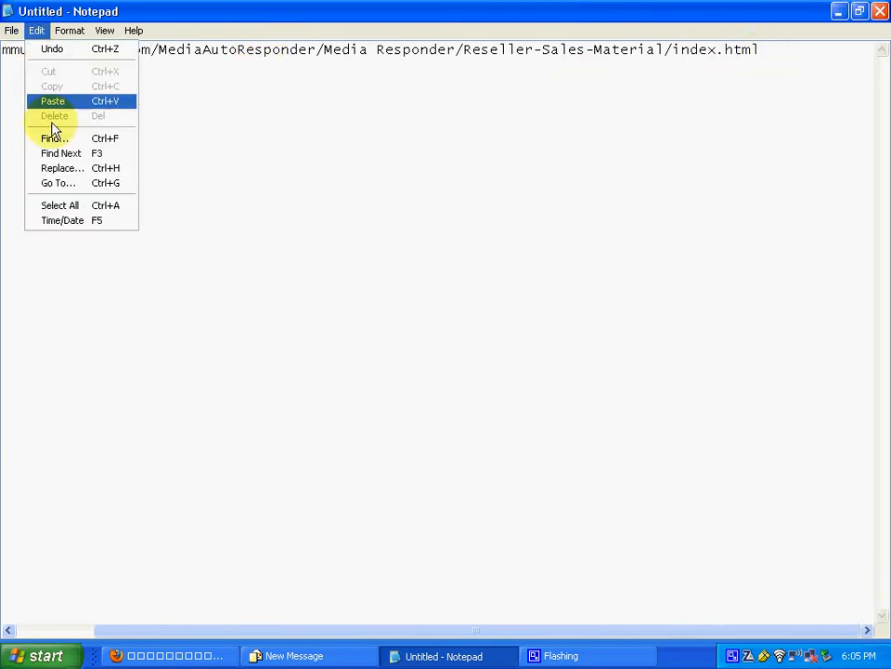
click(92, 206)
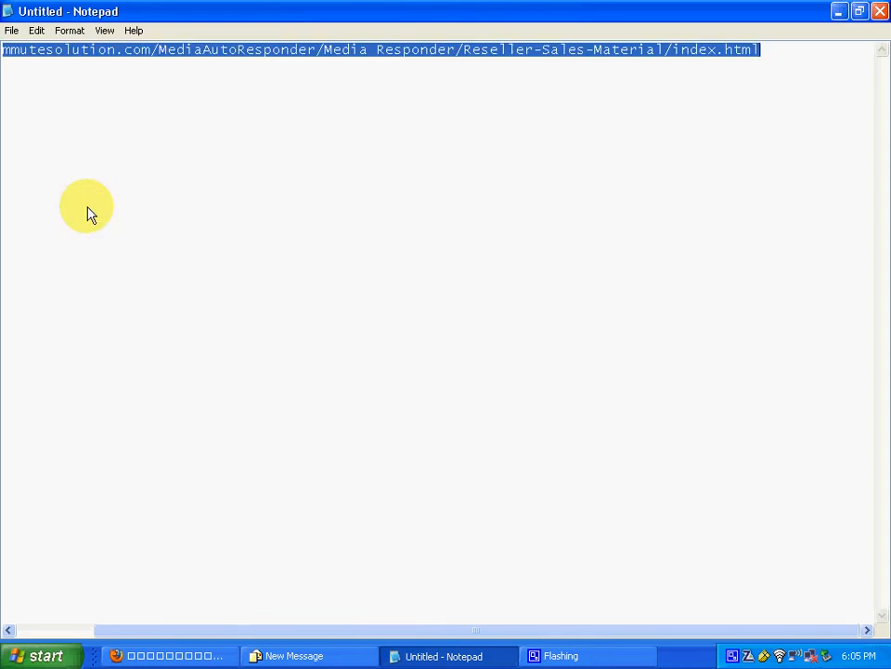
click(37, 37)
click(67, 85)
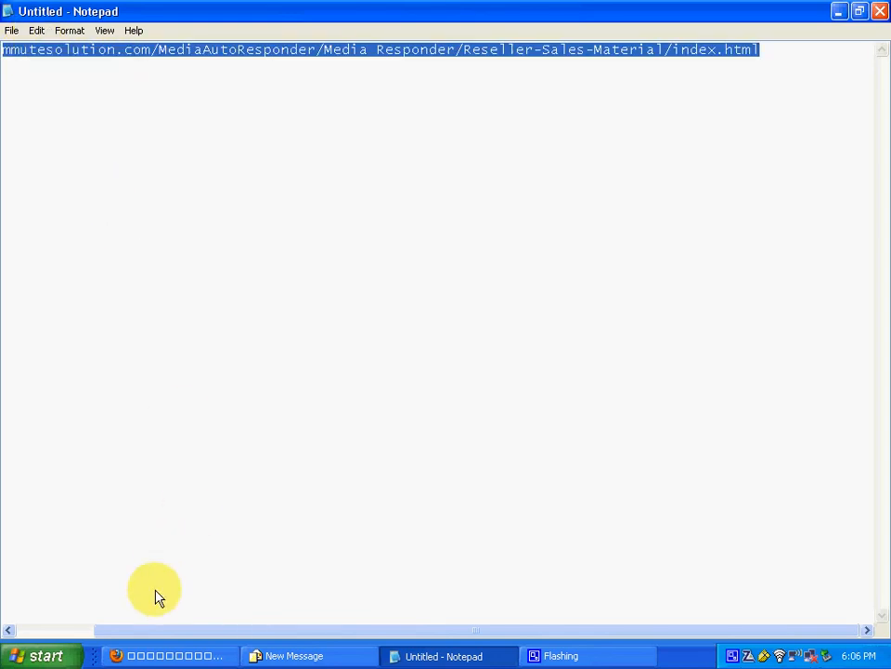
- Switch to Firefox and load the copied sales page address in a new browser tab
click(160, 652)
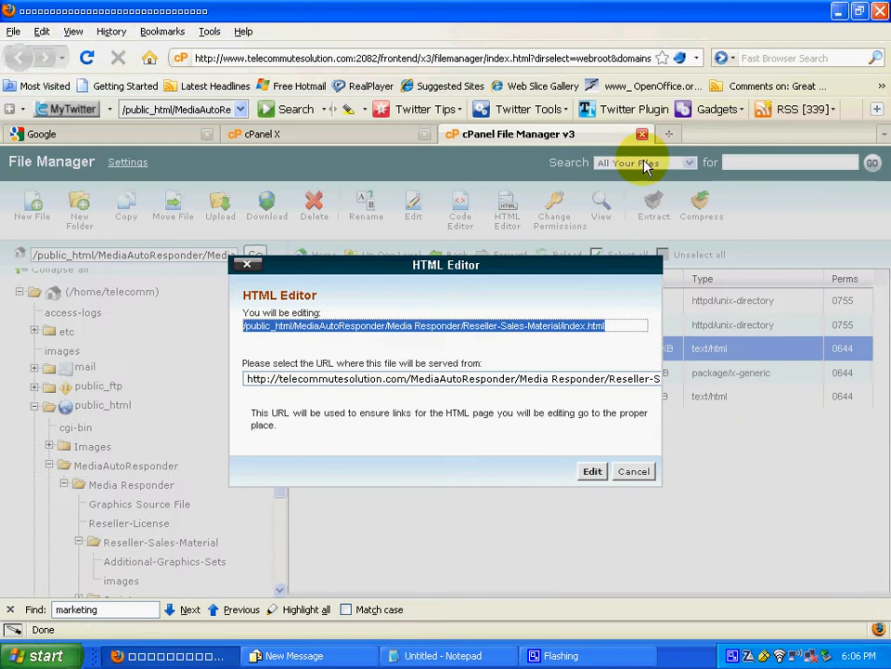
click(670, 136)
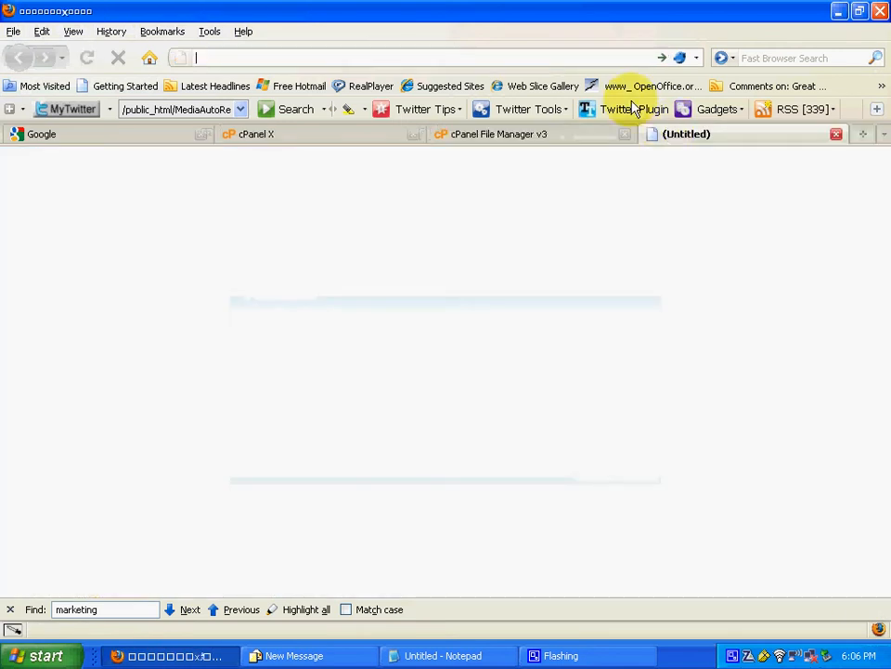
right_click(489, 62)
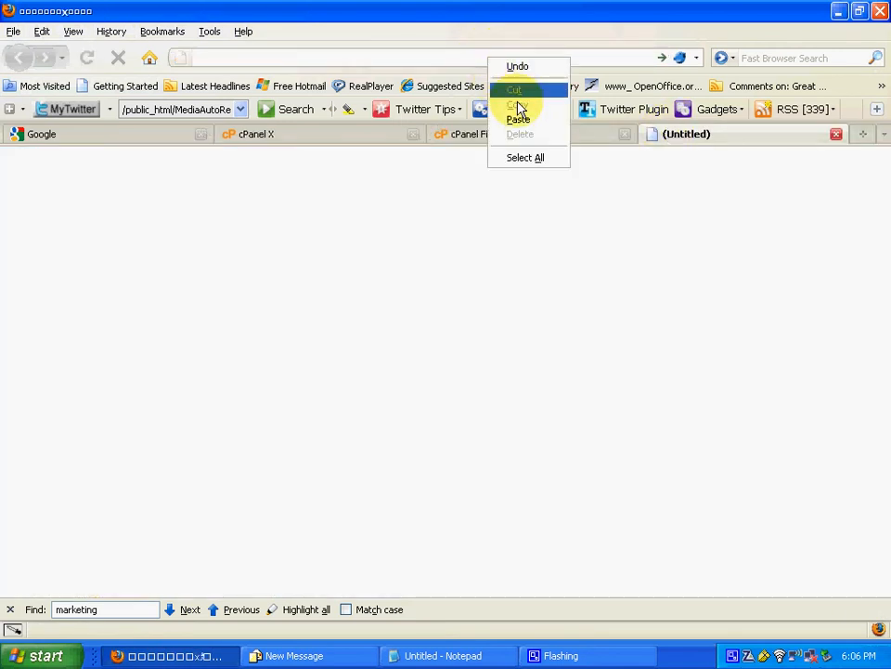
click(531, 120)
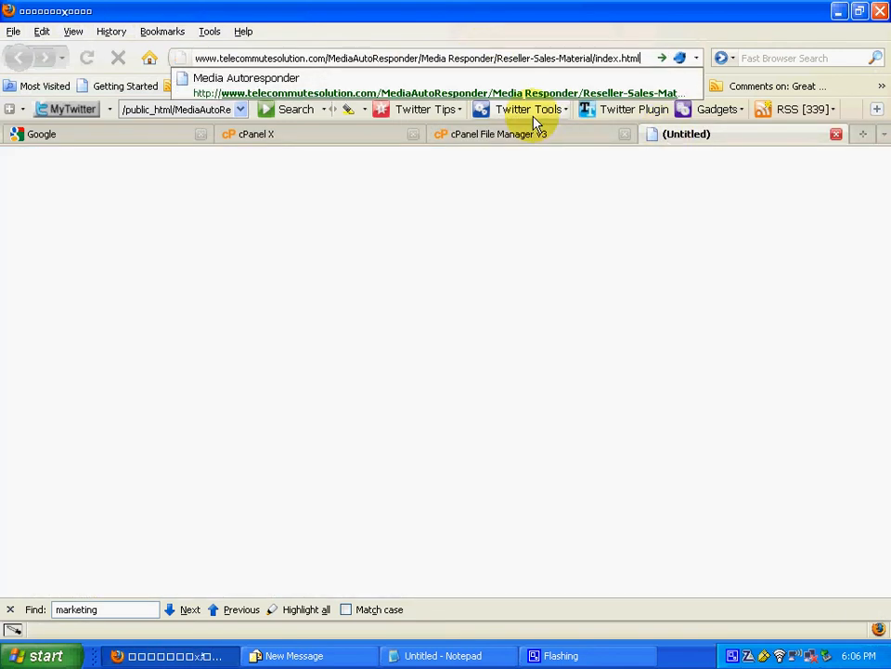
key(Return)
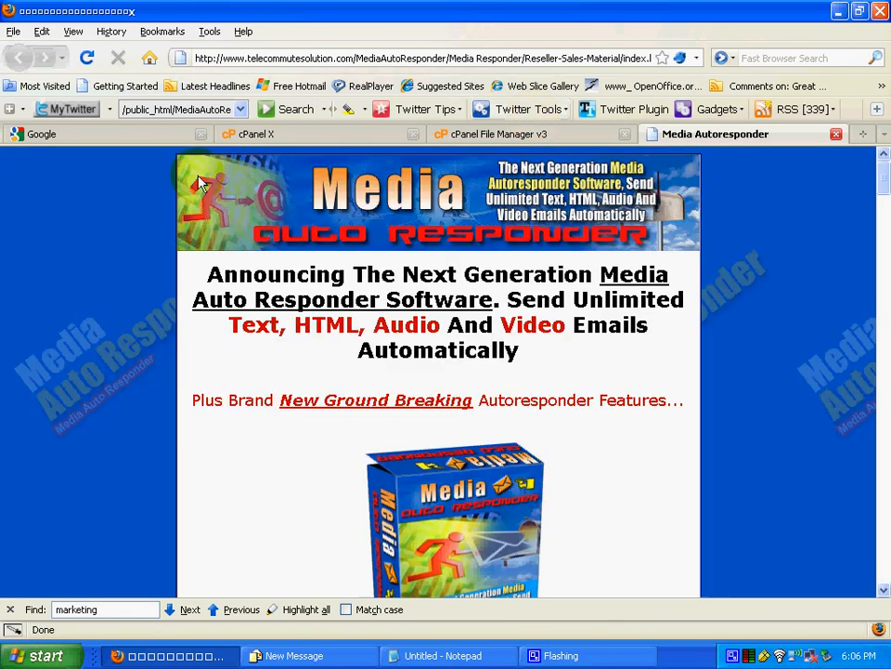
- Look through the live Media Autoresponder sales page and close its tab
scroll(513, 408, down, 18)
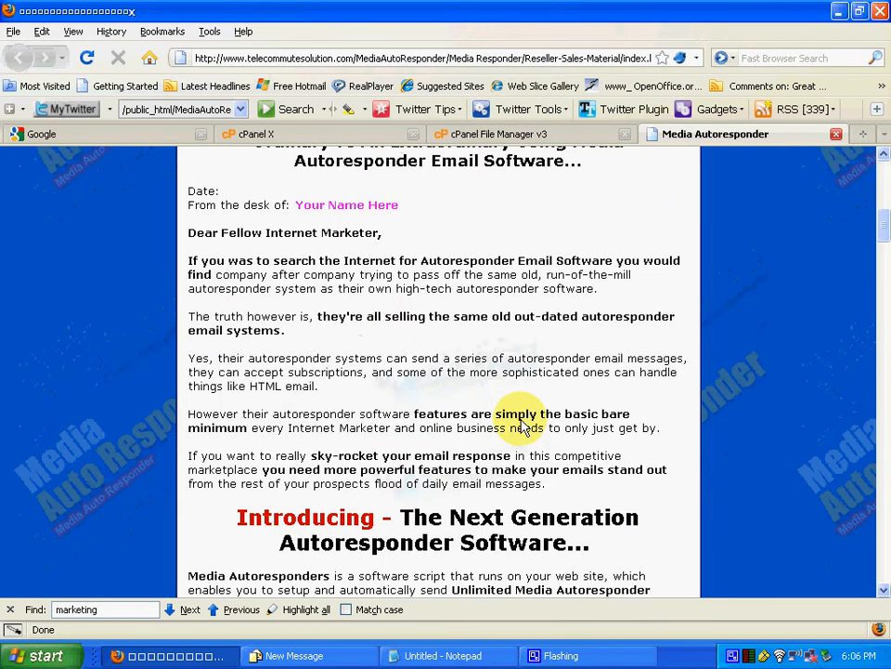
scroll(523, 427, down, 15)
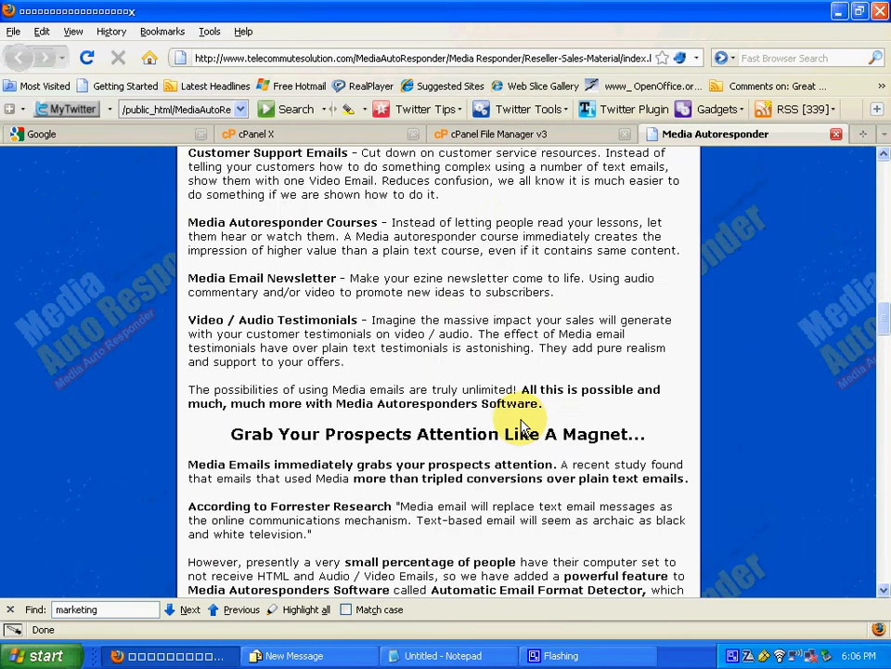
scroll(522, 427, up, 5)
scroll(523, 427, up, 6)
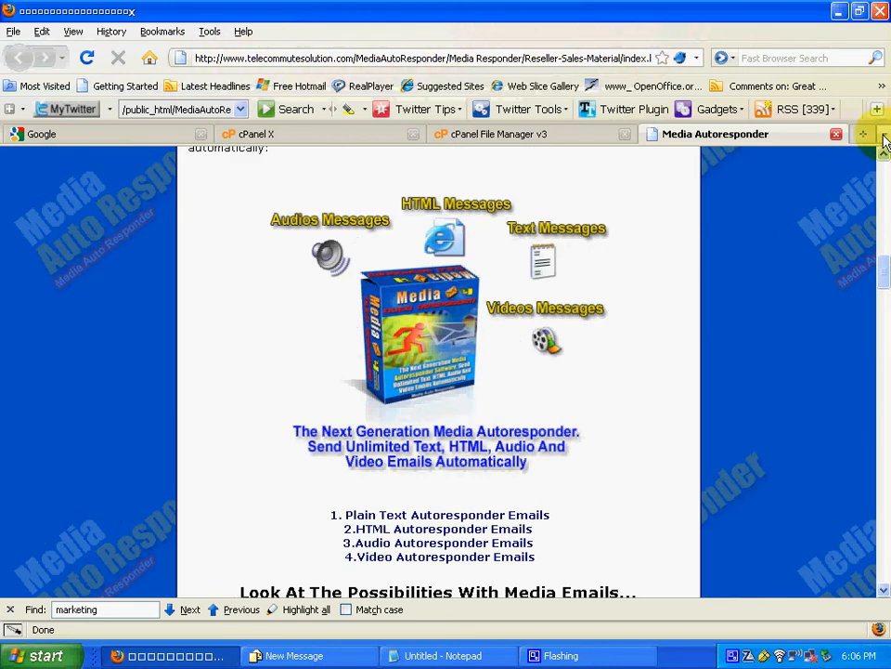
click(837, 136)
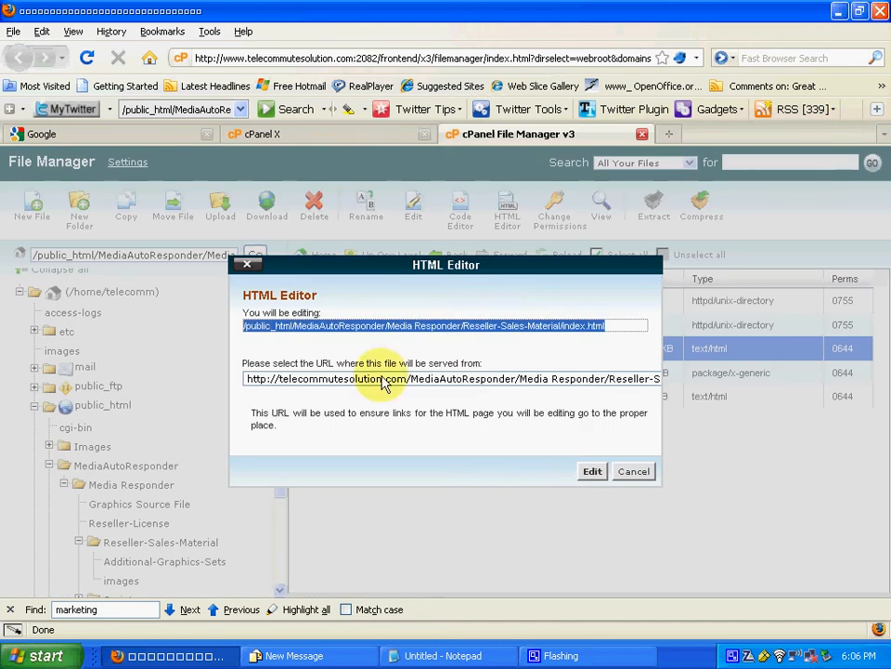
- Open index.html for editing from the HTML Editor dialog and review the sales page down to the order button
click(591, 472)
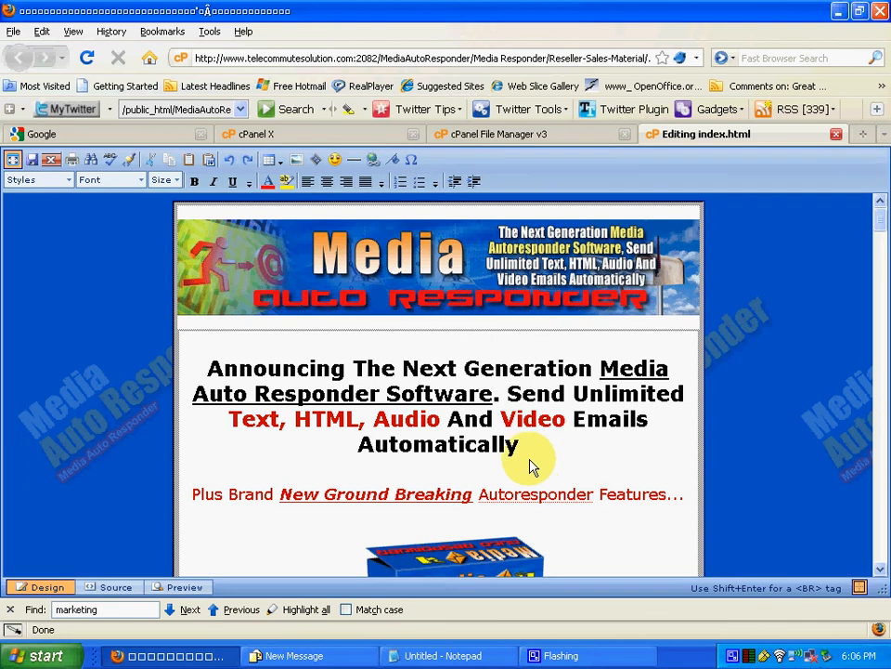
scroll(536, 469, down, 20)
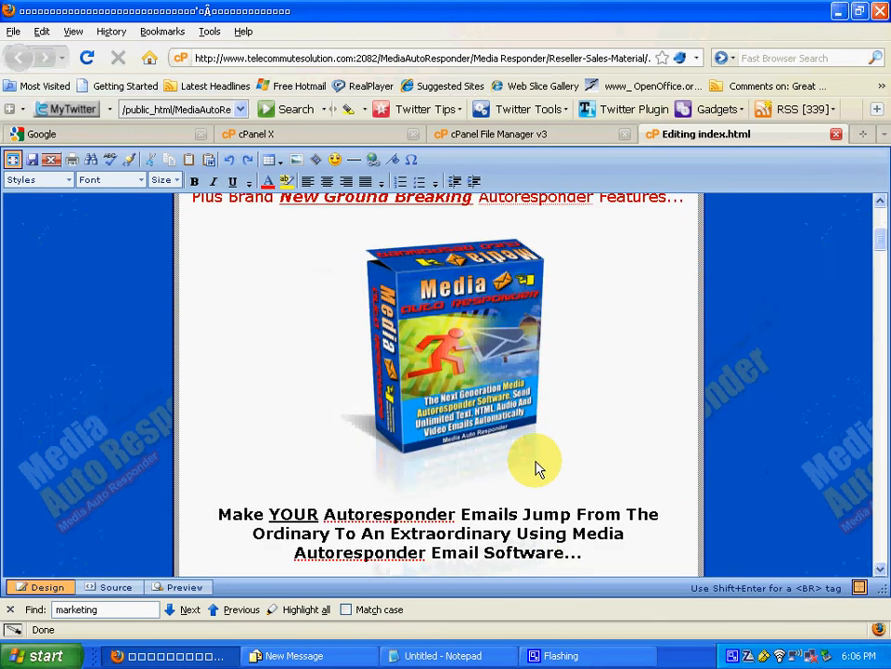
scroll(536, 469, down, 20)
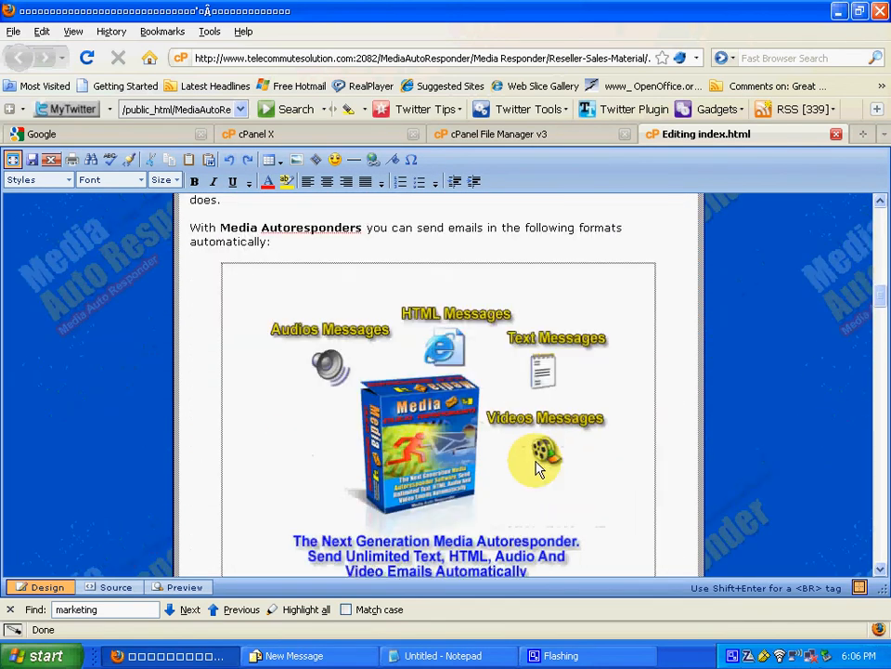
scroll(536, 469, down, 20)
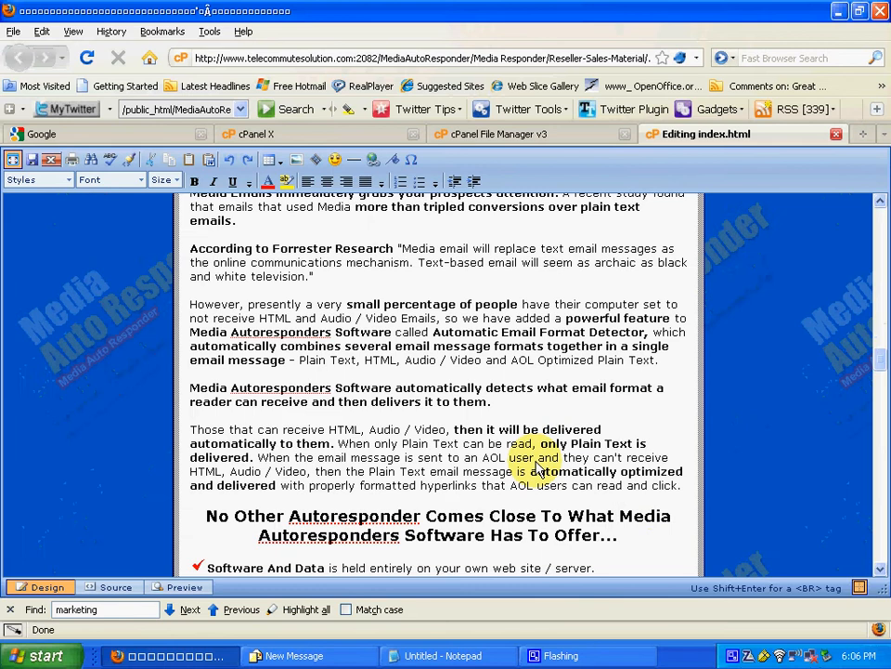
scroll(536, 469, down, 20)
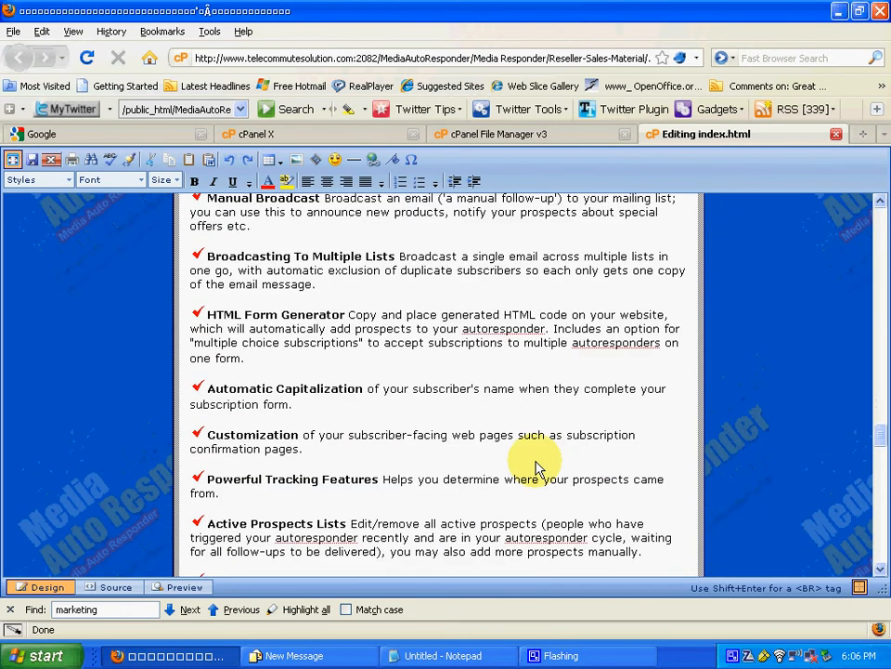
scroll(535, 469, down, 7)
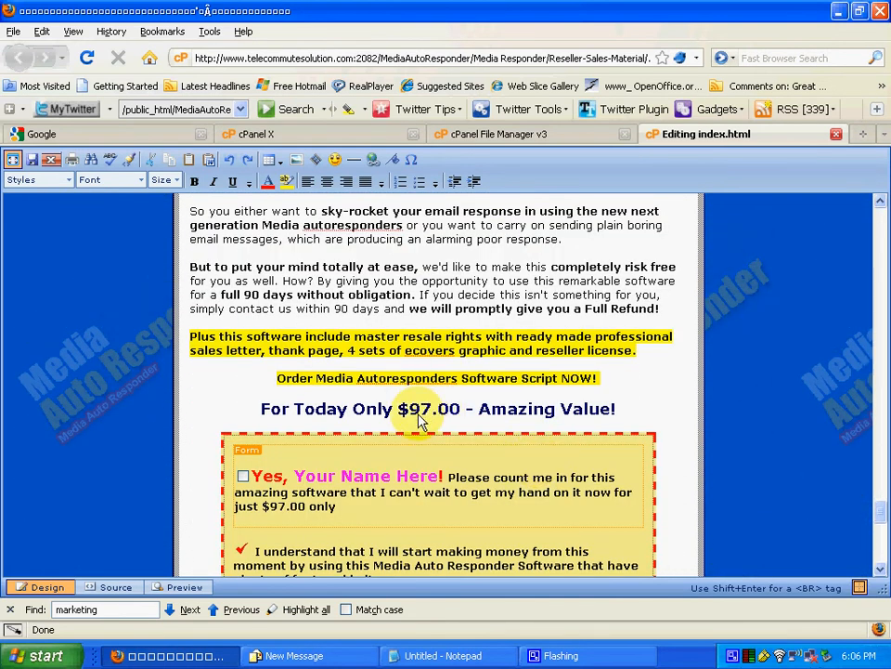
scroll(469, 423, down, 6)
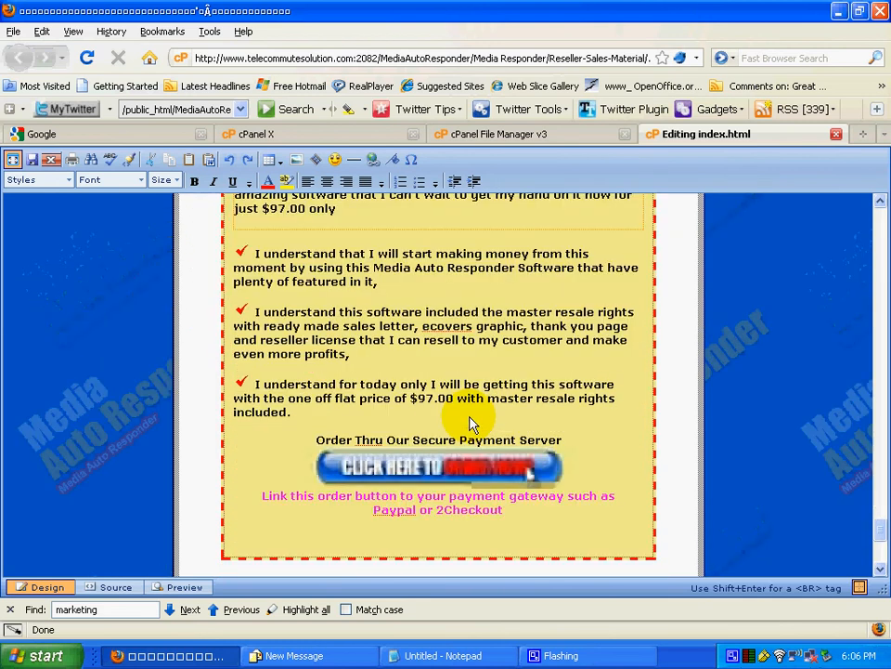
- View the hyperlink settings and URL field for the order button image, and leave them without inserting a link
click(441, 468)
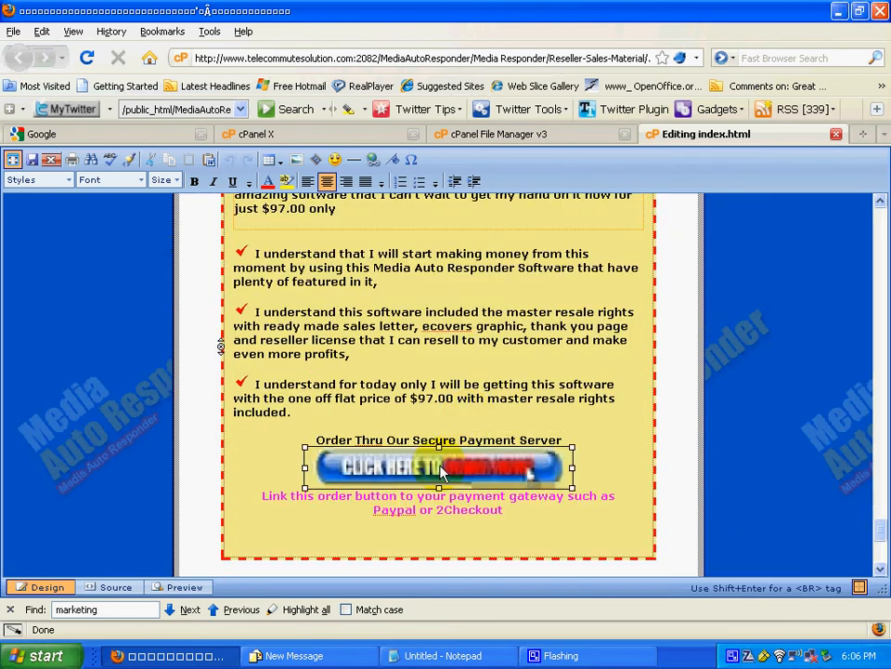
click(374, 165)
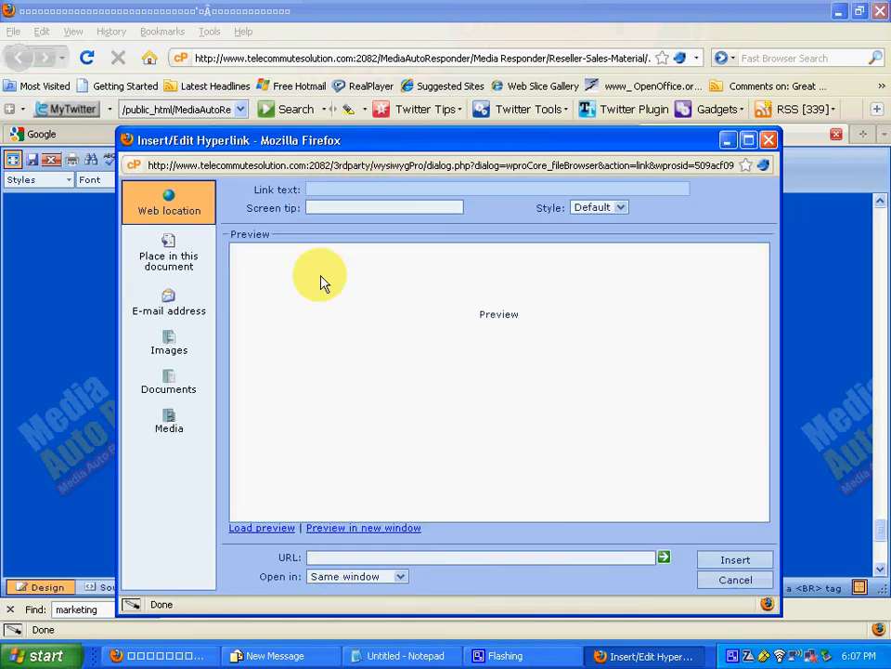
click(373, 560)
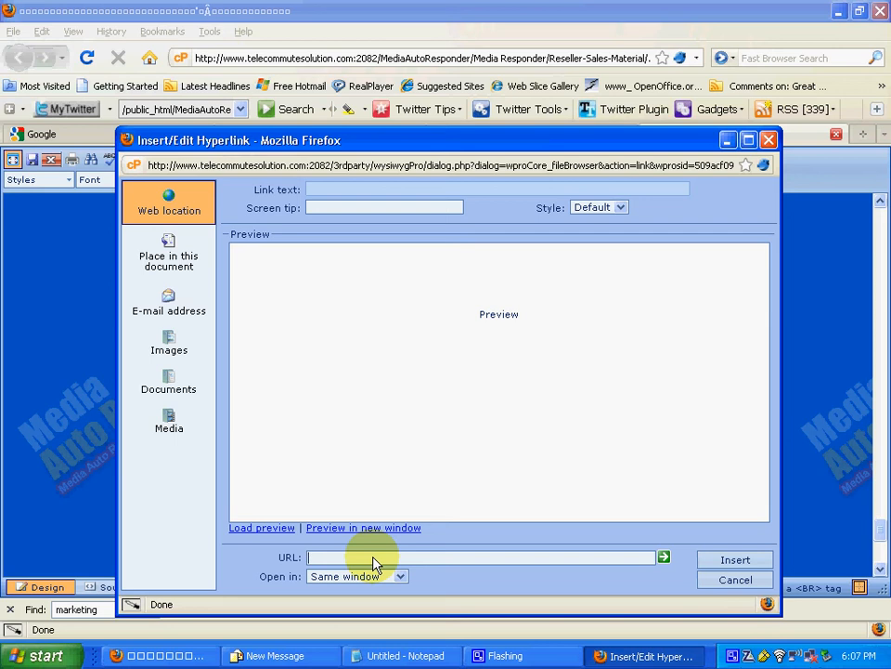
click(715, 580)
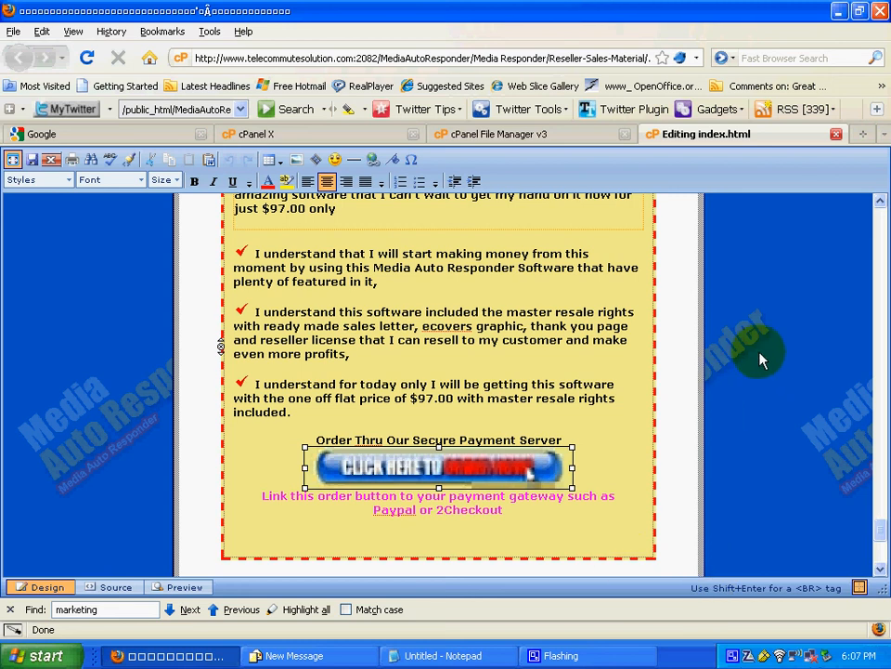
- Load the copied sales page address in another new tab, leaving the index.html editor open
scroll(760, 360, up, 15)
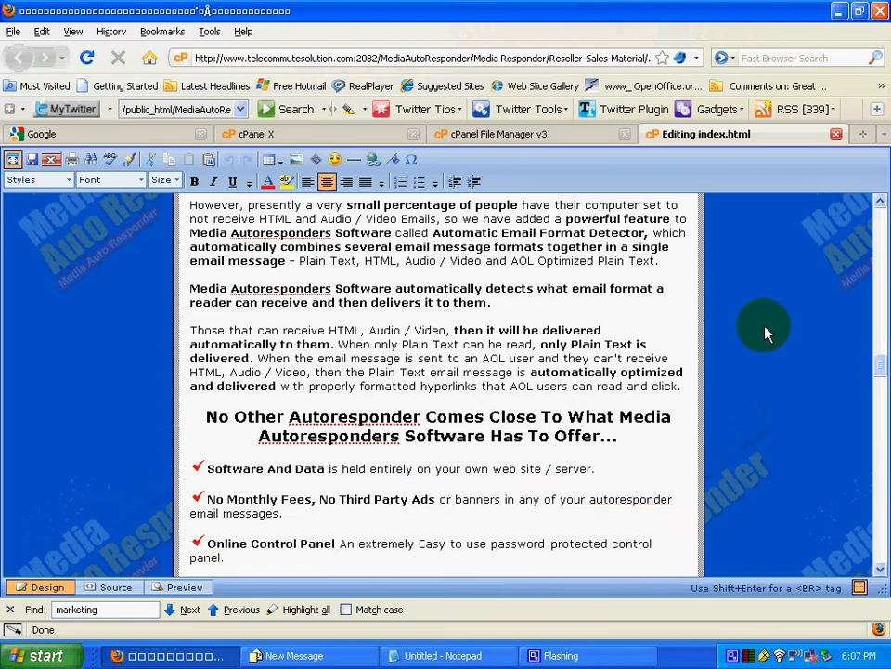
scroll(763, 331, up, 12)
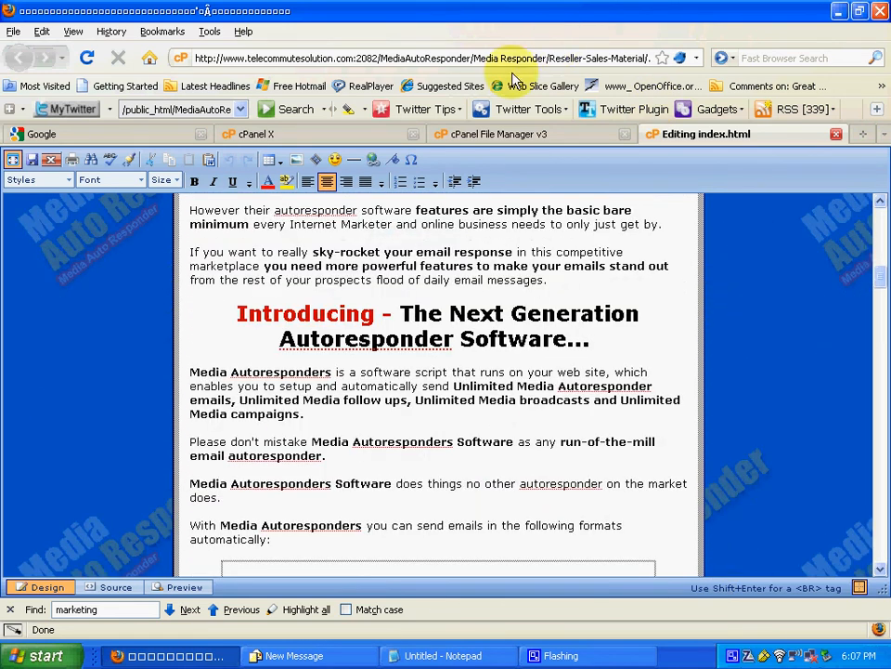
click(863, 134)
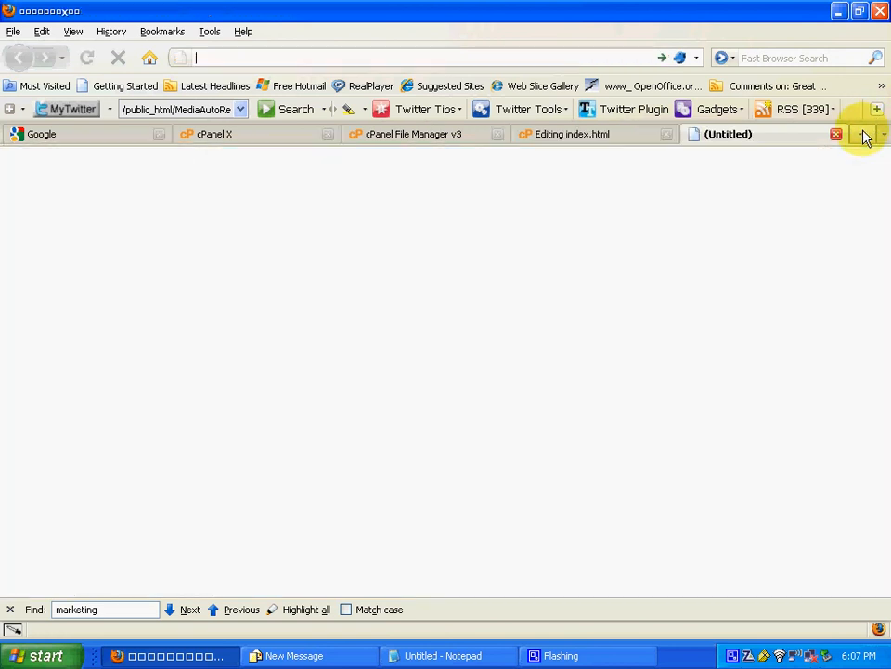
right_click(464, 65)
click(513, 124)
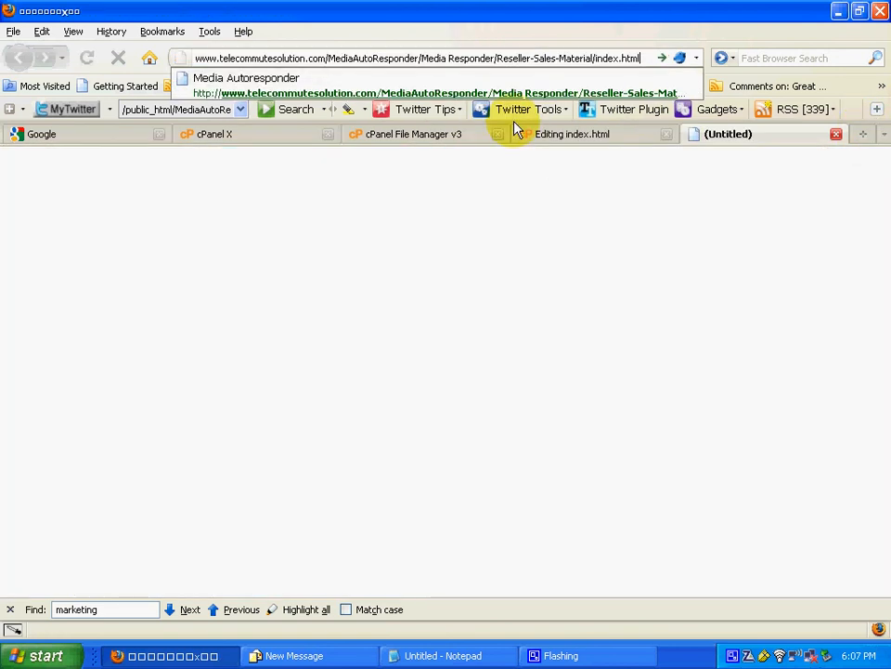
key(Return)
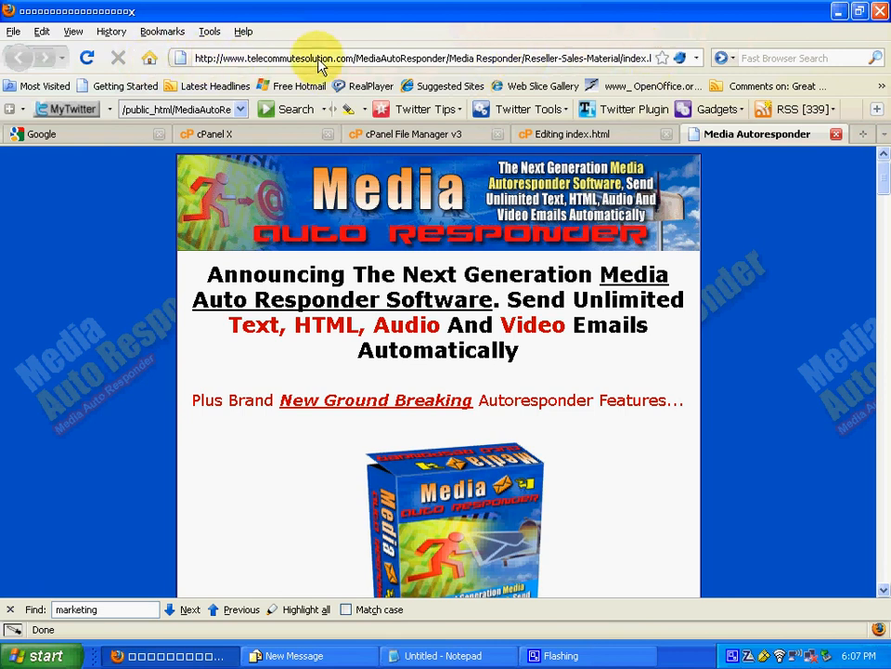
- Return to the cPanel File Manager, select thankyou.html instead of index.html, and open it in the HTML Editor to view its download and bonus sections
click(560, 134)
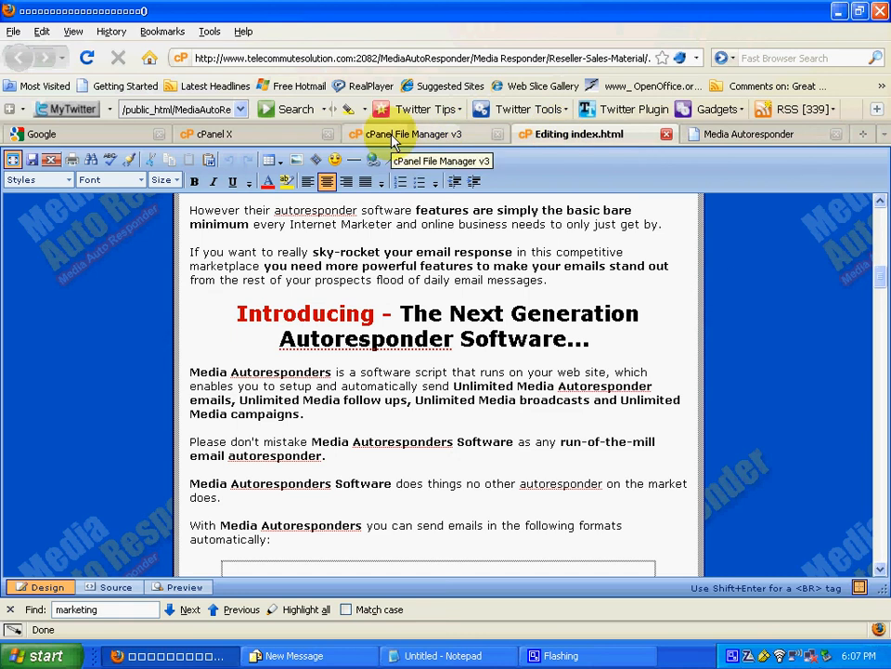
click(442, 136)
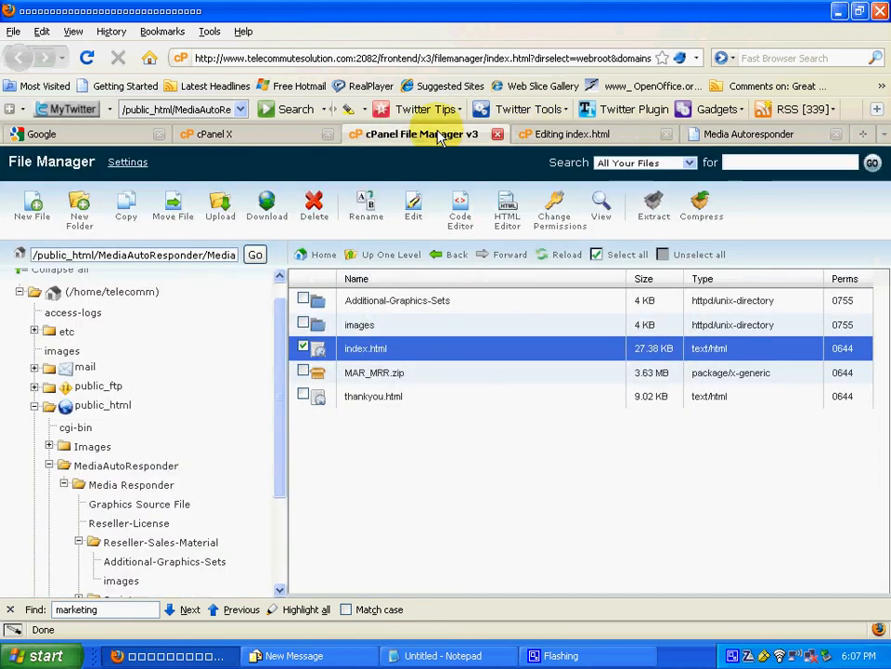
click(305, 347)
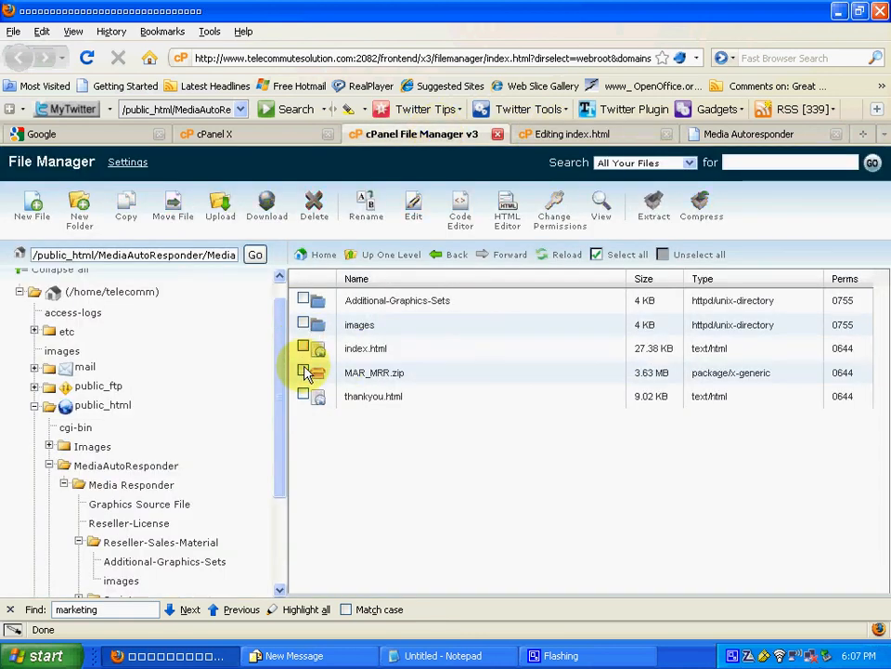
click(303, 395)
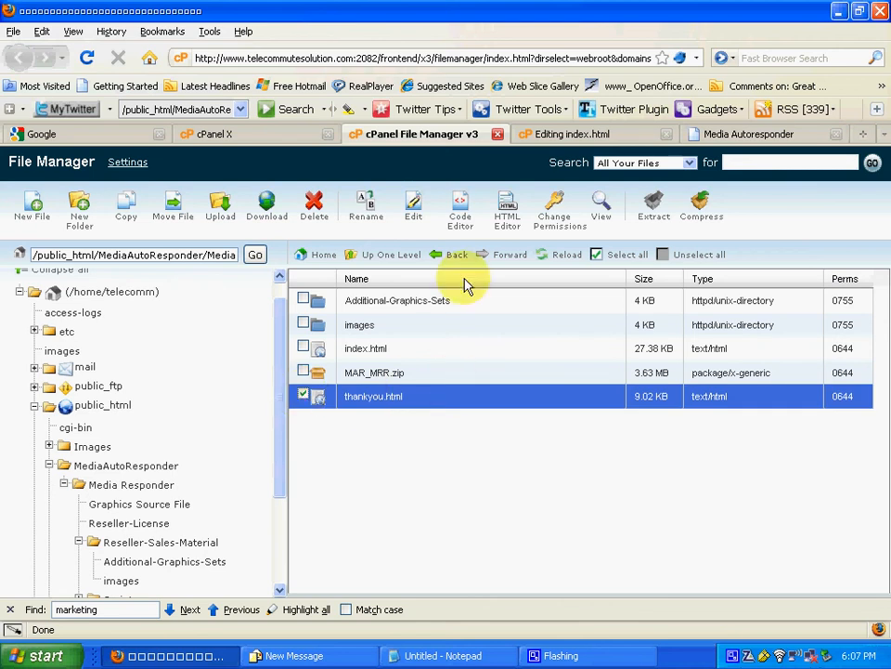
click(508, 219)
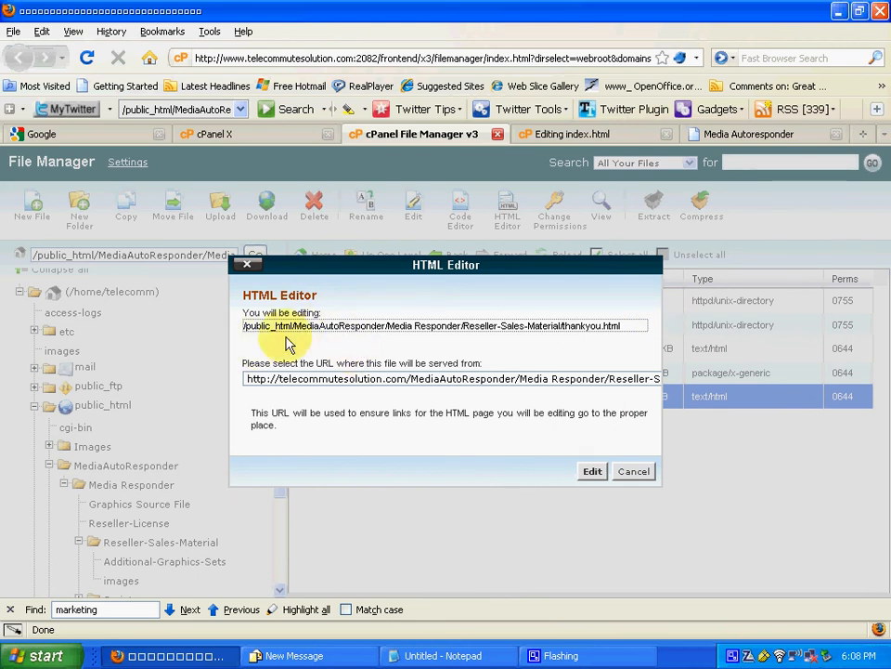
click(591, 471)
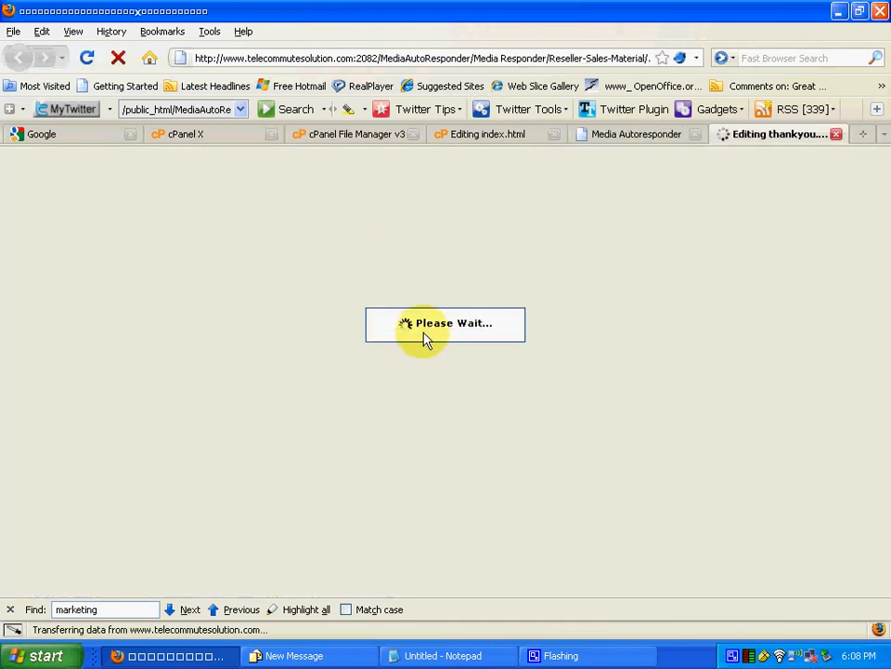
scroll(434, 384, down, 8)
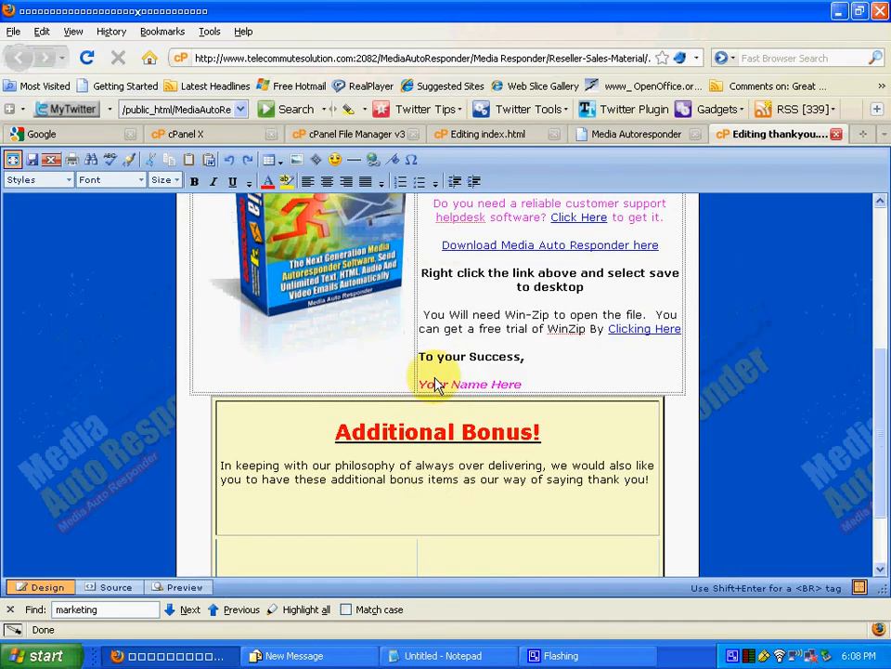
- Review thankyou.html between its bonus section and header banner, and close its editor without making changes
click(343, 476)
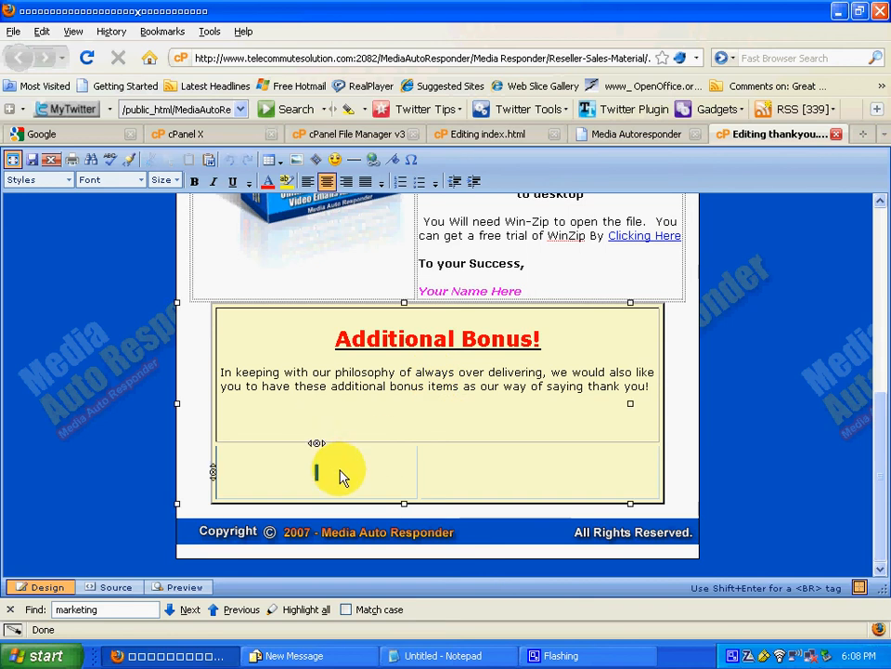
scroll(641, 387, up, 6)
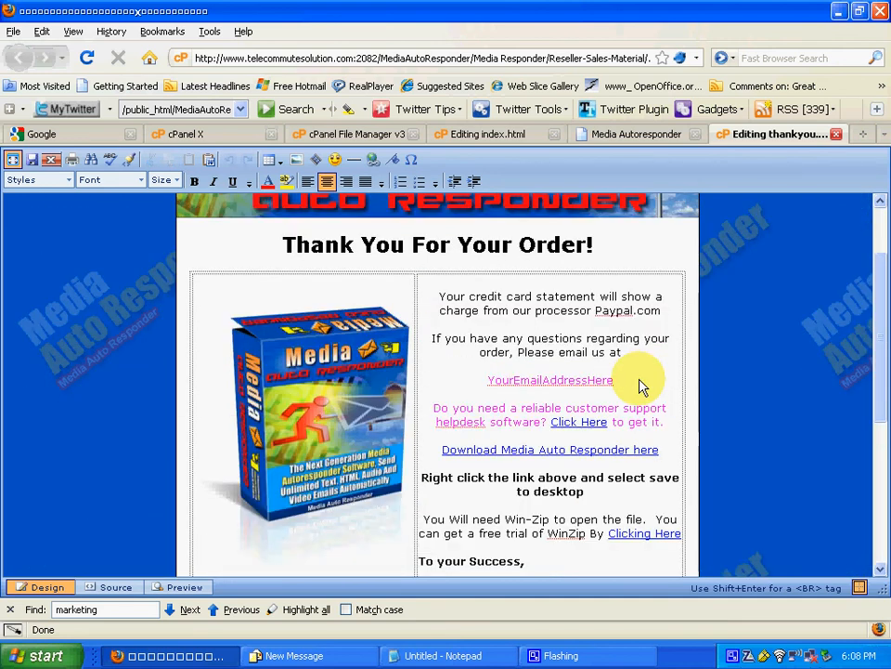
scroll(641, 387, down, 6)
scroll(641, 387, up, 6)
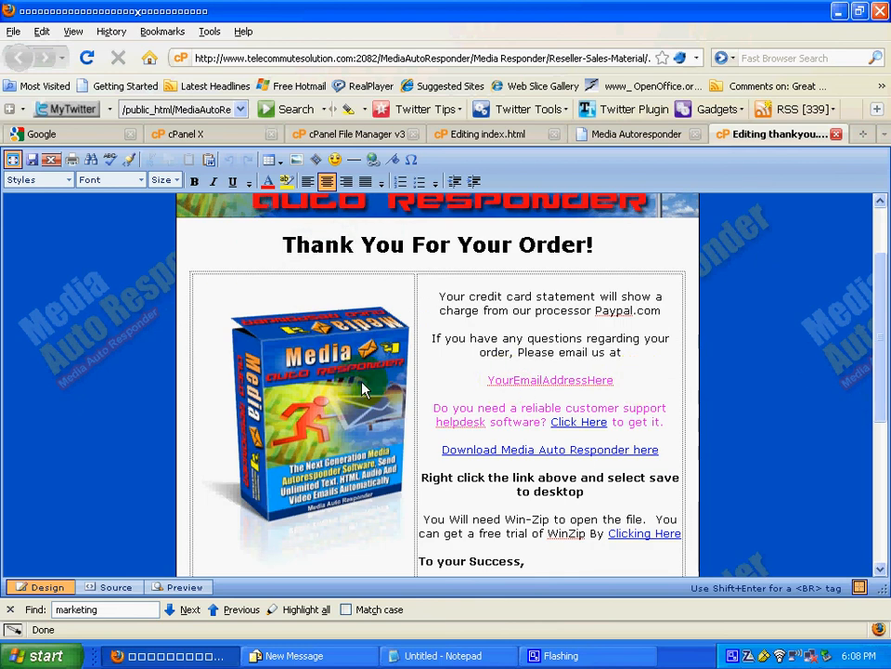
scroll(338, 372, up, 2)
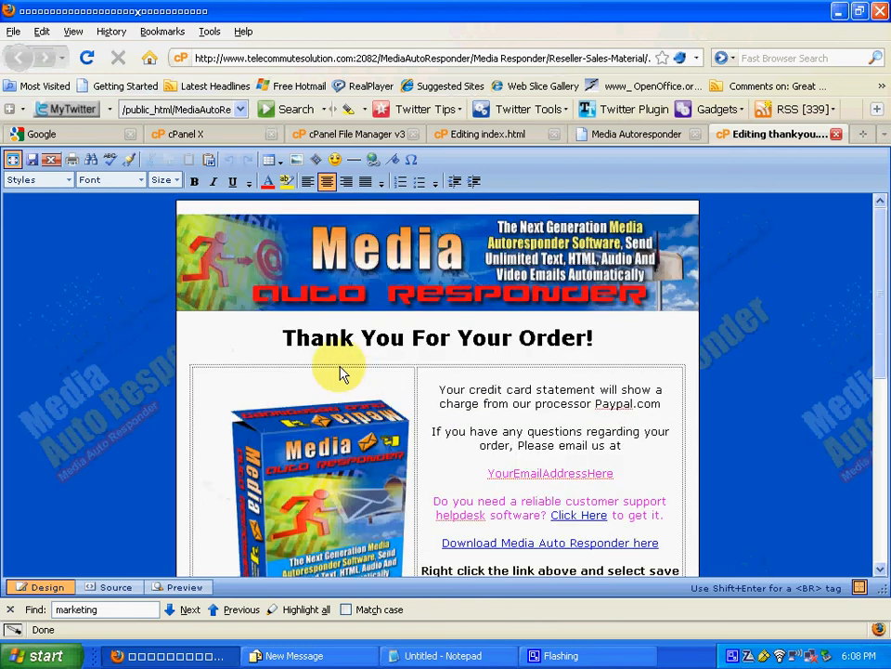
click(838, 135)
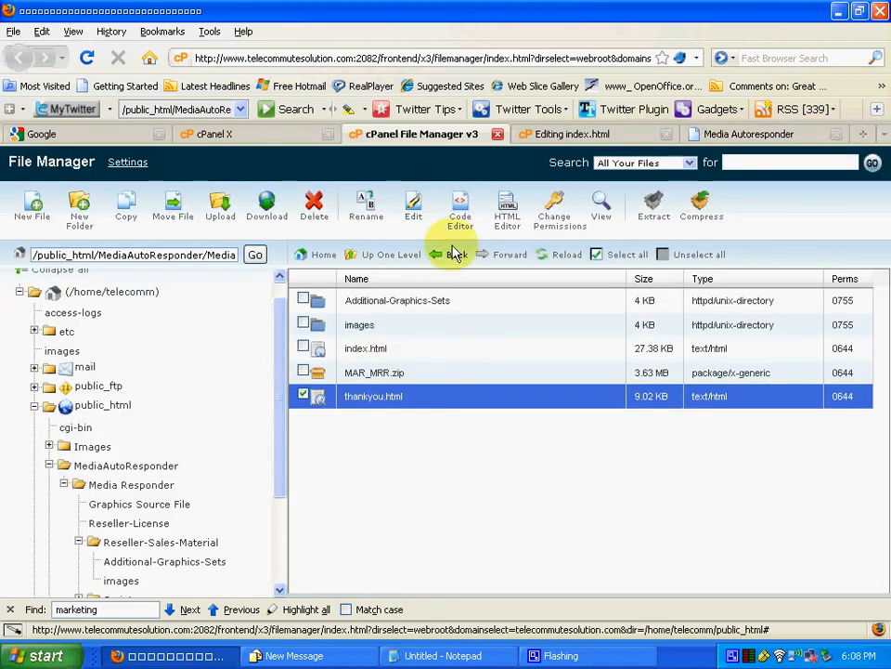
- Bring up the HTML Editor dialog for thankyou.html and copy the file path from public_html through thankyou.htm
click(506, 219)
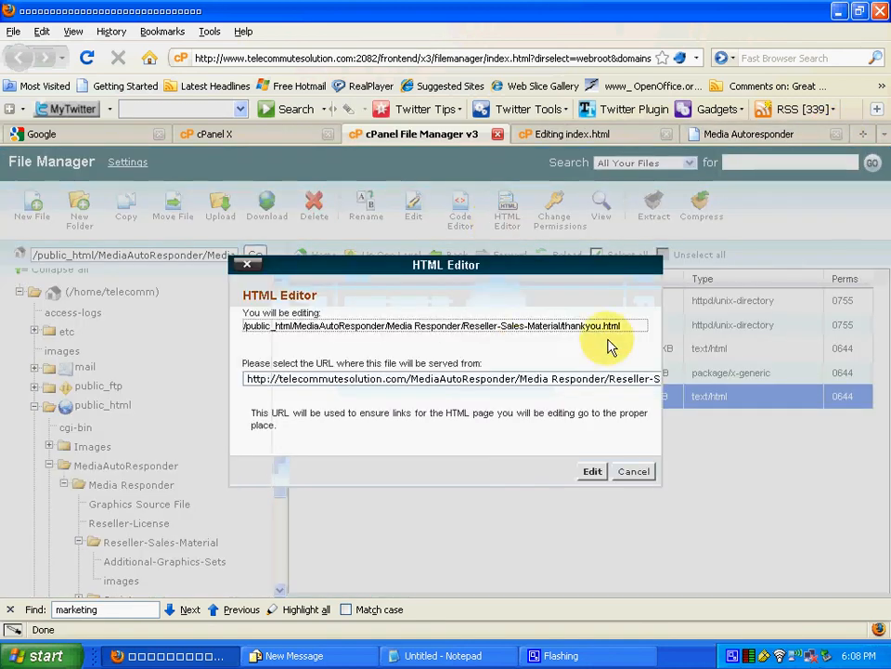
drag(622, 326, 333, 334)
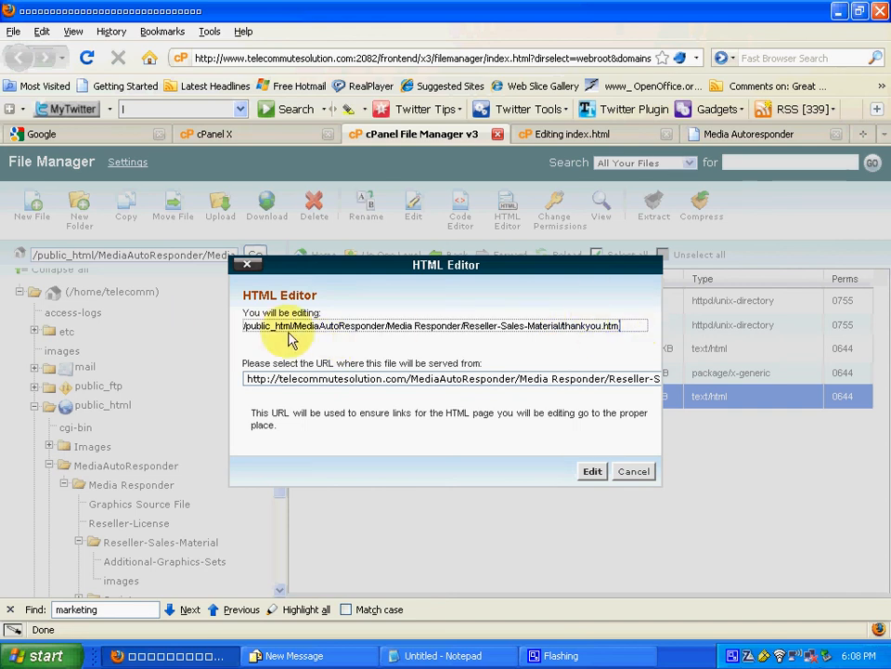
shift+click(247, 329)
right_click(247, 327)
click(267, 338)
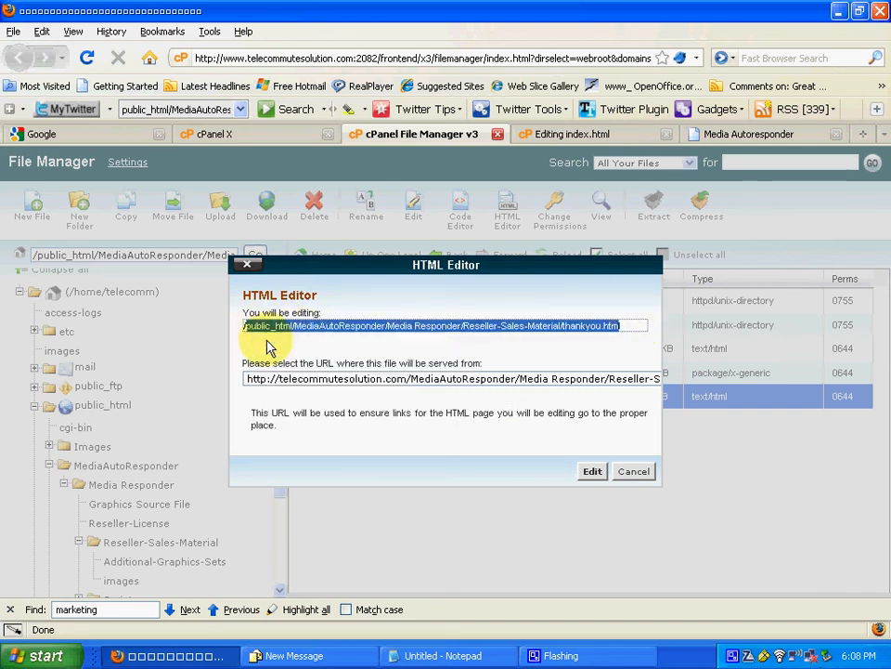
click(492, 655)
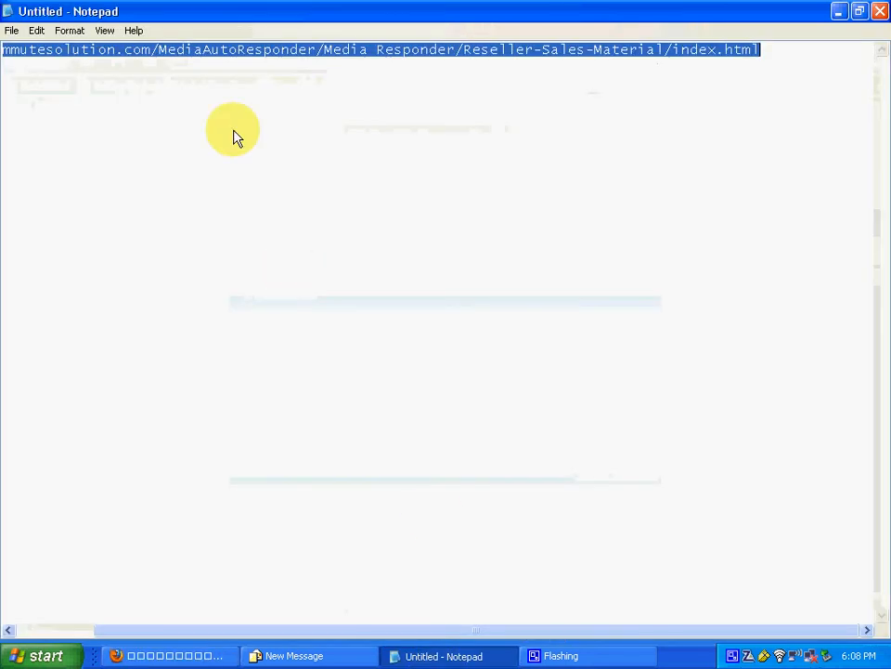
click(782, 69)
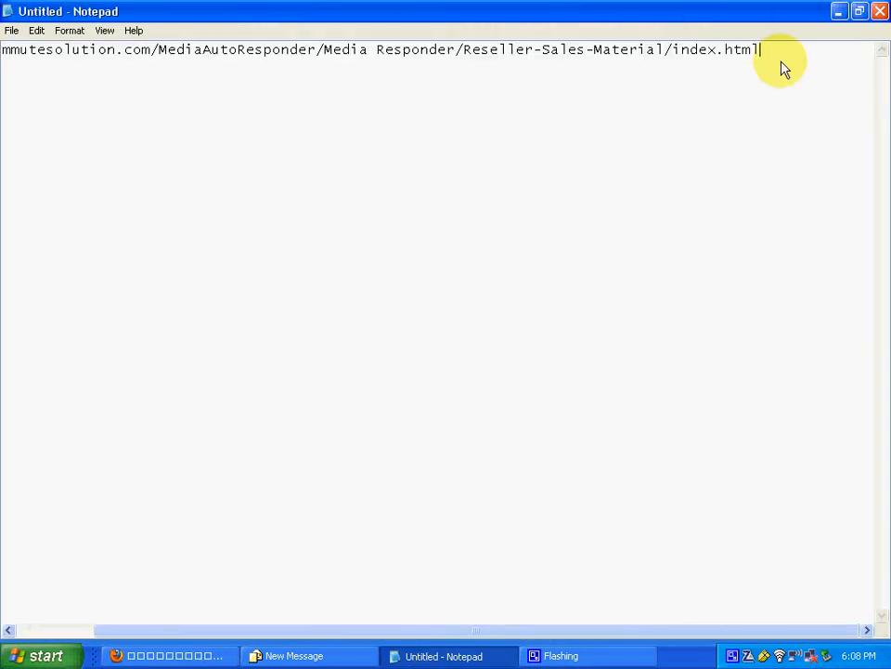
key(Return)
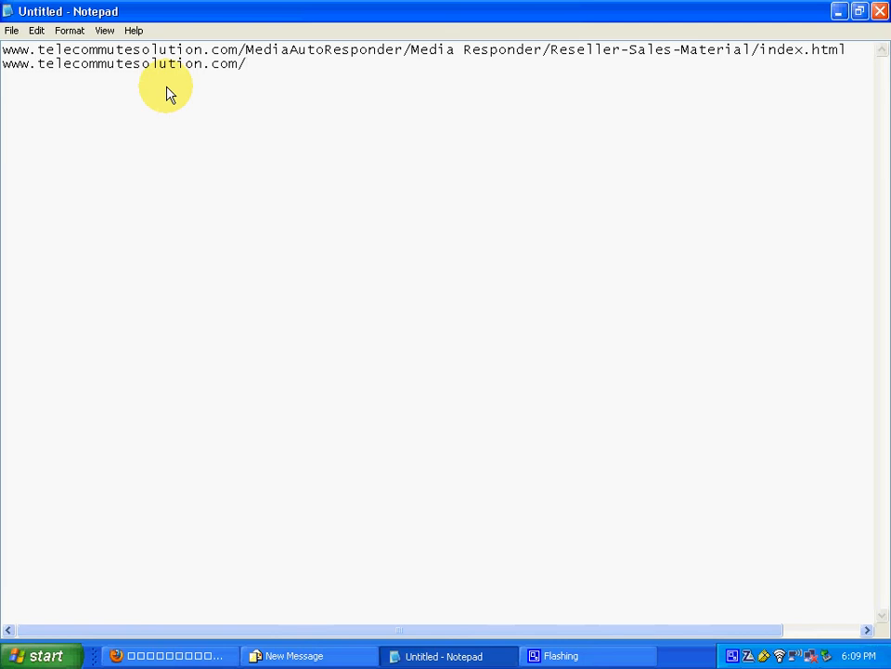
right_click(262, 70)
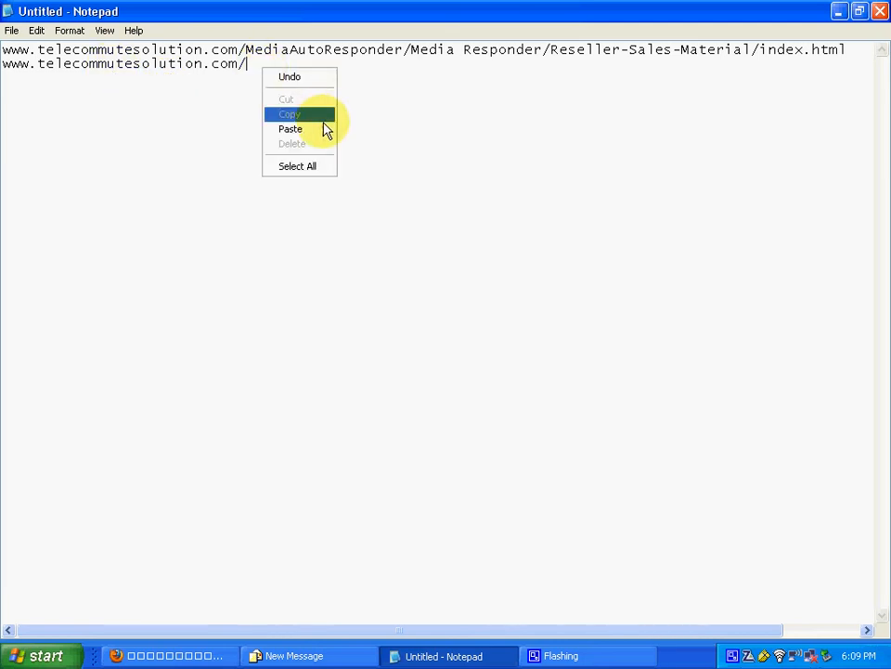
click(319, 130)
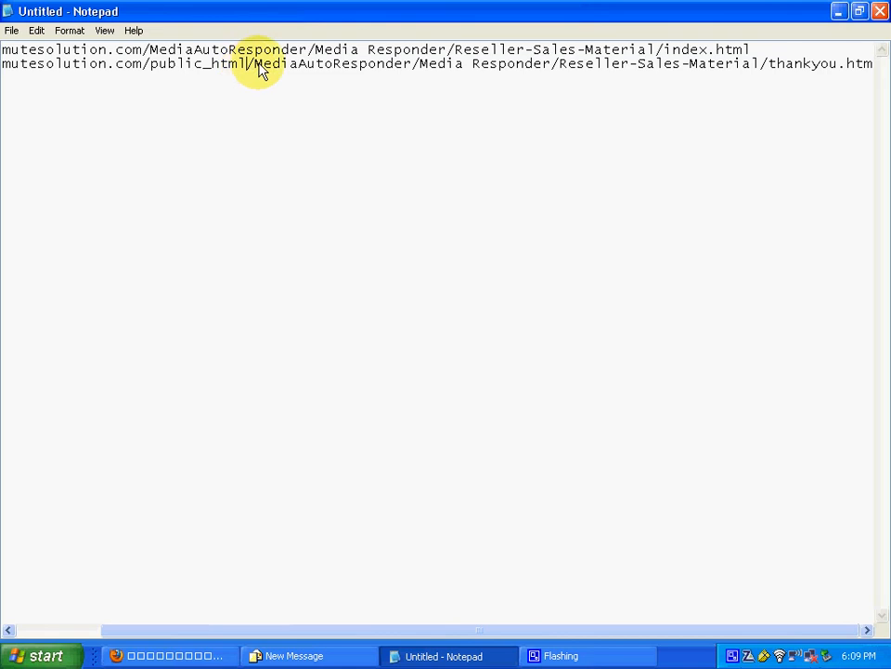
- Remove public_html from the second address, leaving a single slash between telecommutesolution.com and MediaAutoResponder
key(BackSpace)
key(BackSpace)
key(BackSpace)
key(BackSpace)
key(BackSpace)
key(BackSpace)
key(BackSpace)
key(BackSpace)
key(BackSpace)
key(BackSpace)
key(BackSpace)
key(BackSpace)
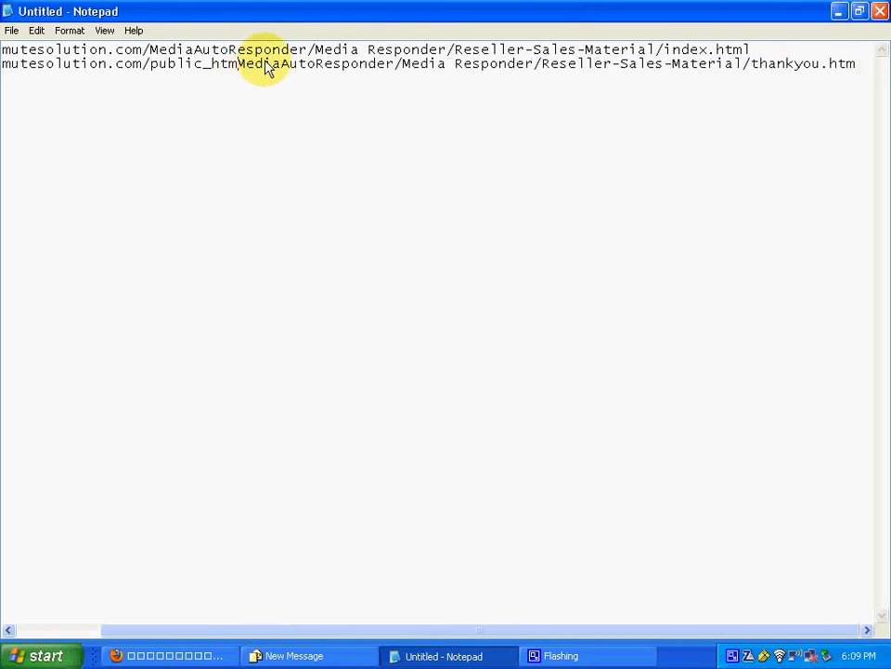
key(BackSpace)
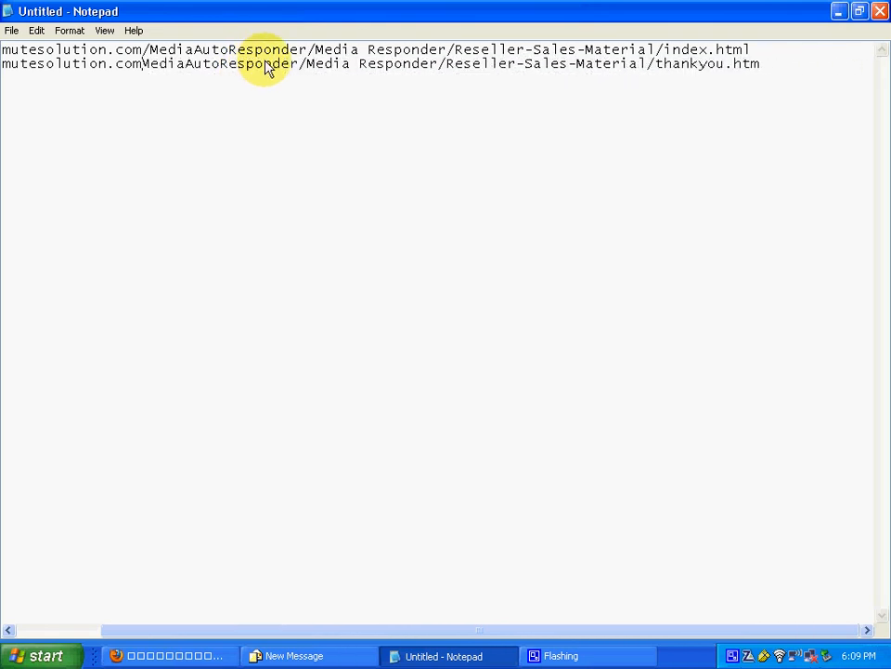
text(/)
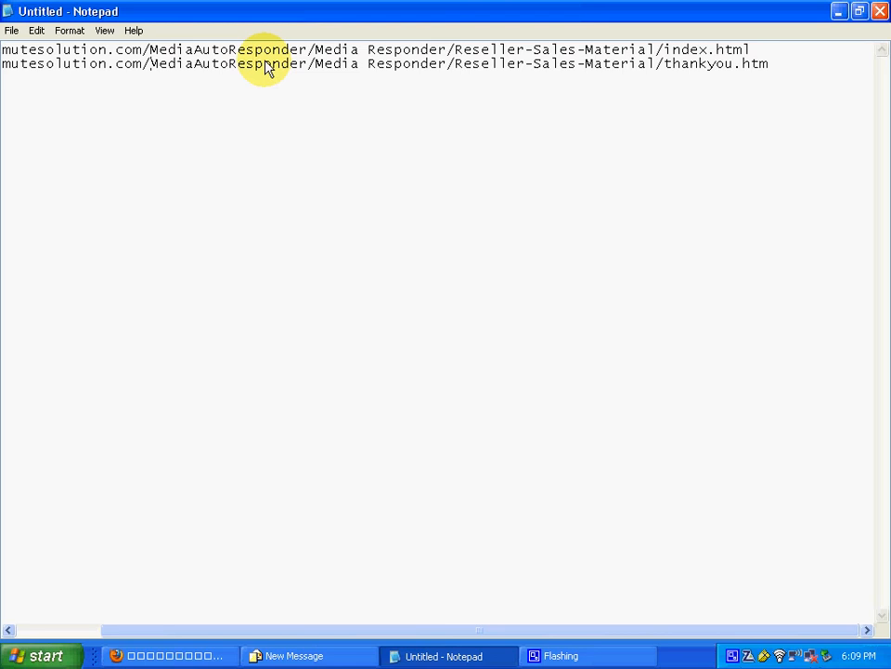
- Copy the entire second address line, from www through thankyou.htm
click(779, 70)
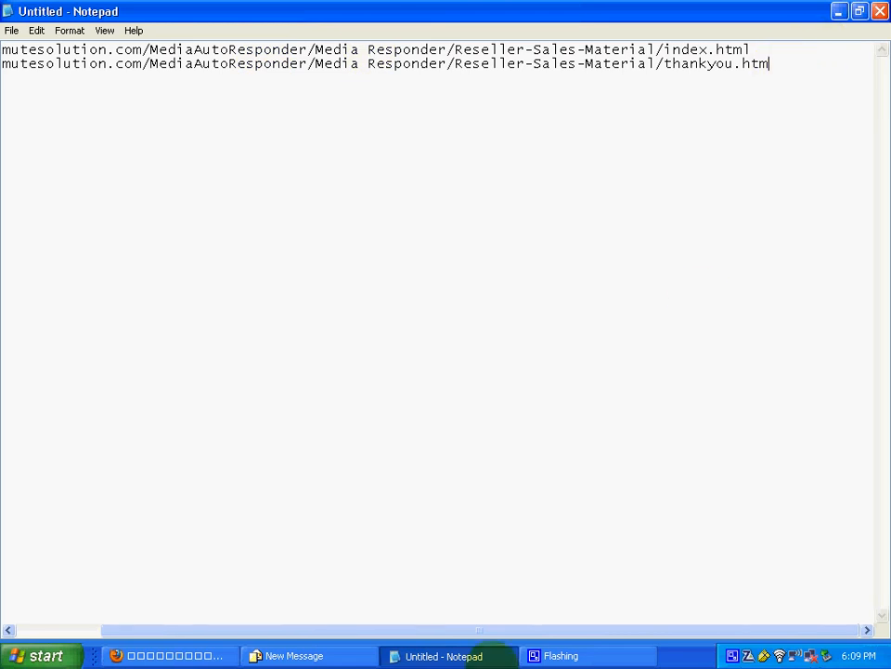
click(9, 630)
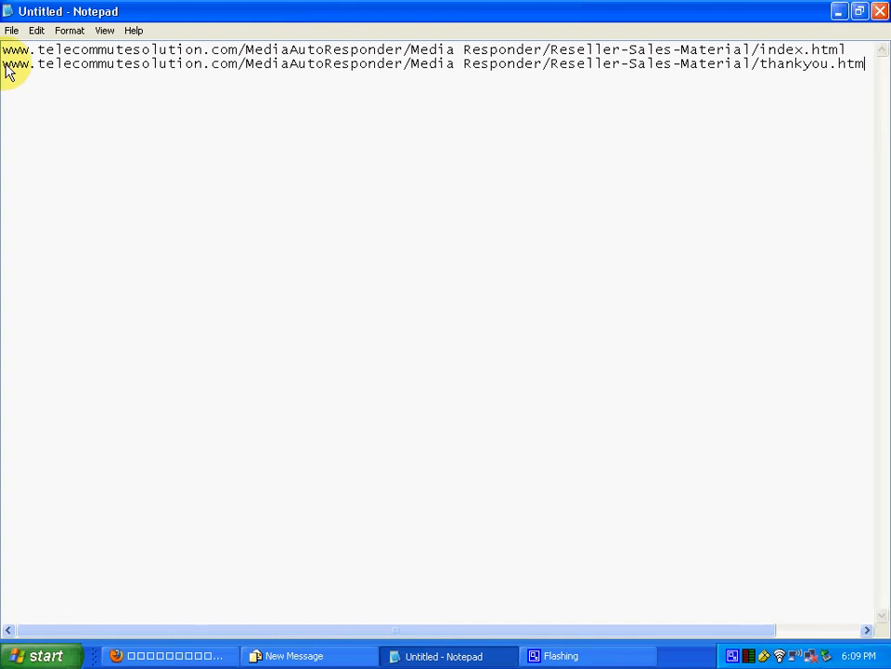
shift+click(7, 70)
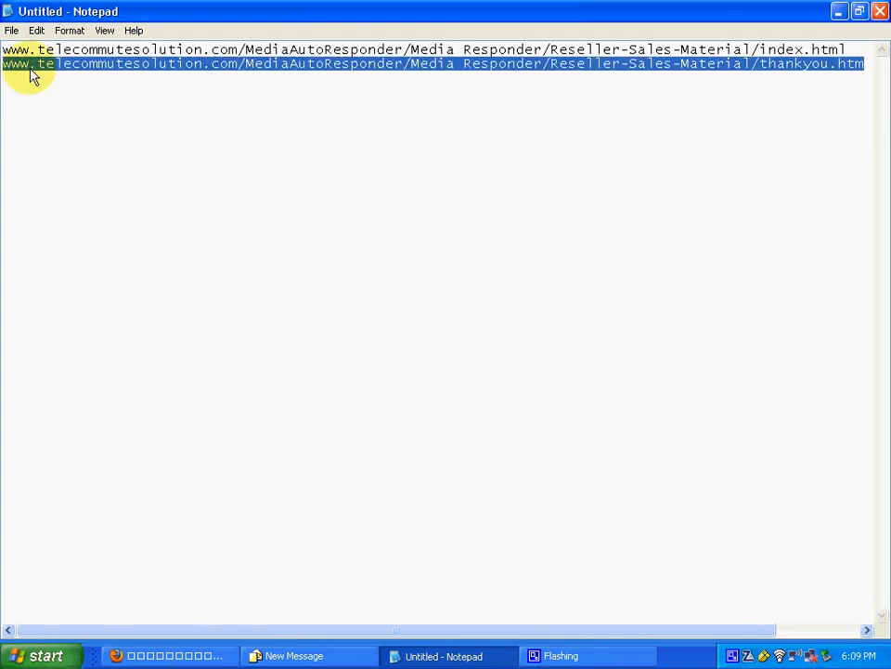
right_click(31, 71)
click(61, 119)
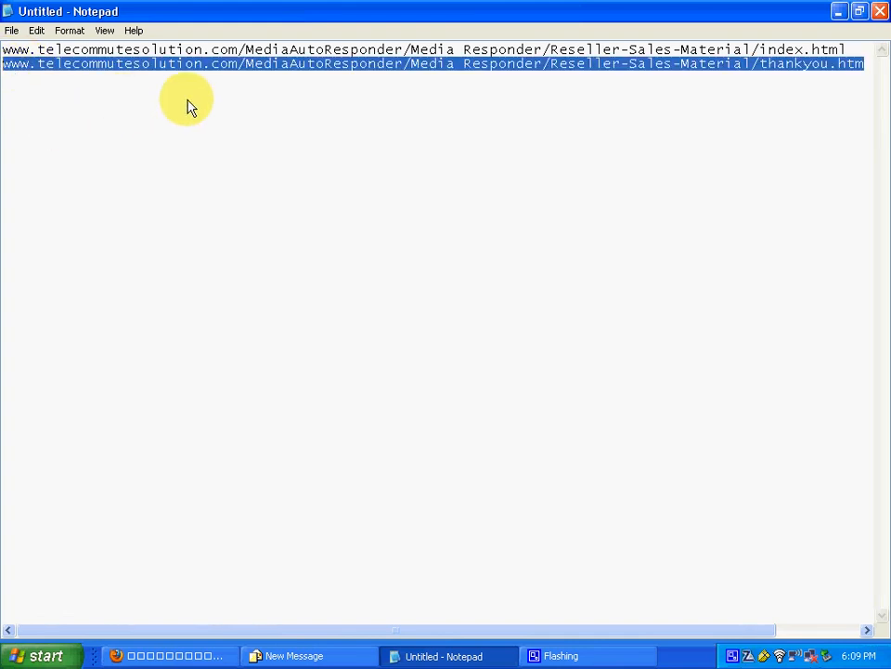
- Switch to Firefox and load the copied thankyou.htm address in place of the live sales page
click(178, 653)
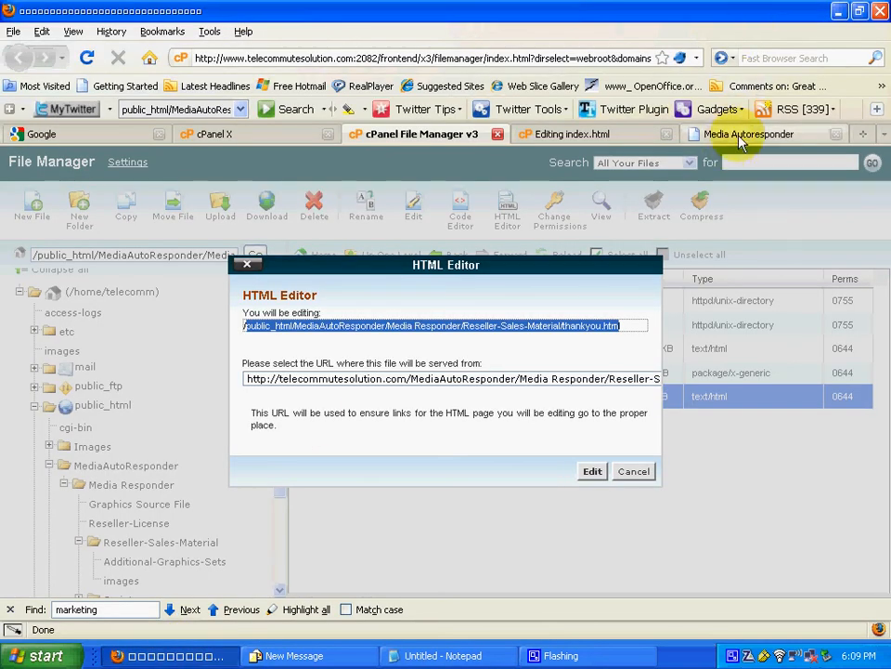
click(740, 138)
click(540, 61)
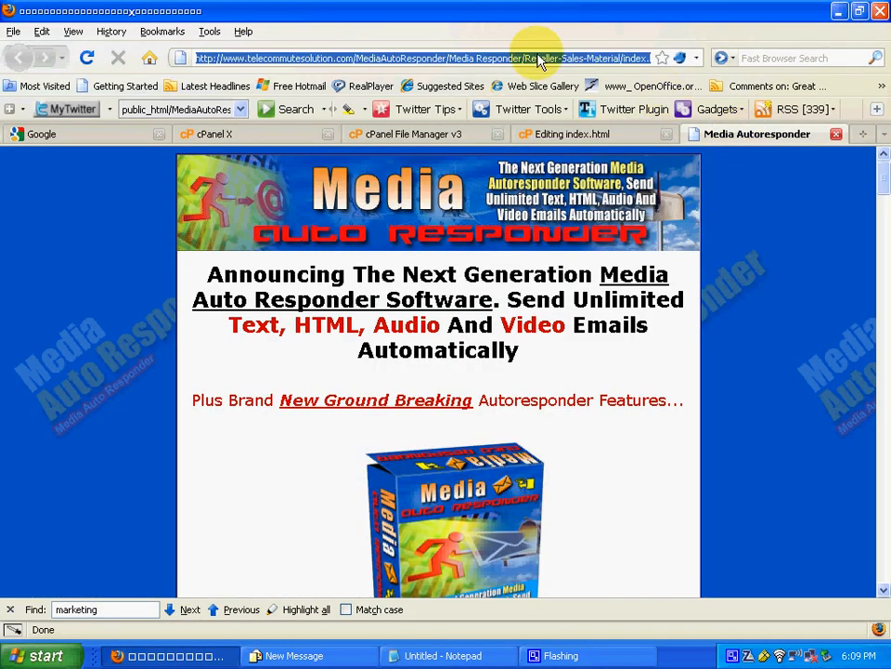
key(BackSpace)
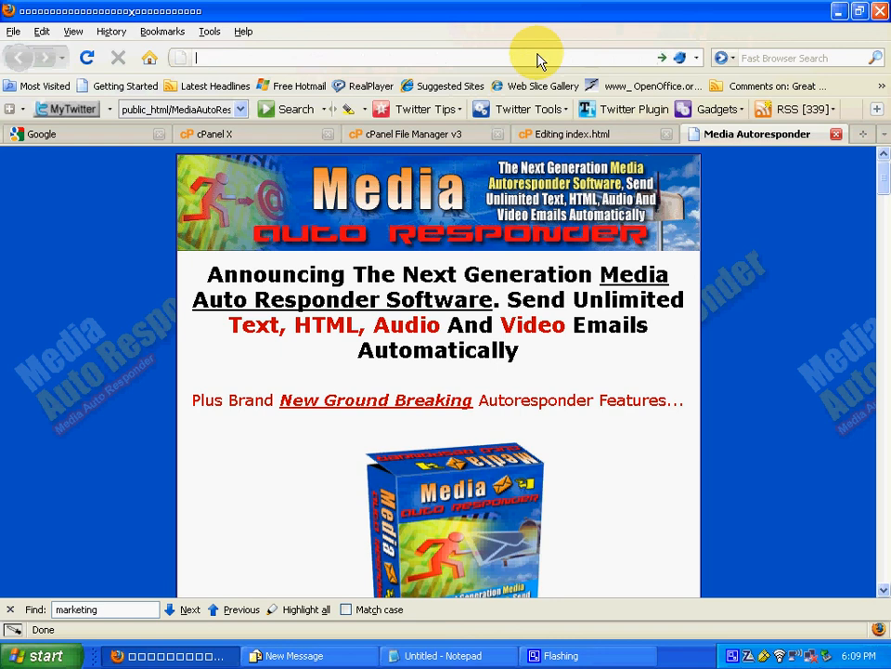
right_click(537, 61)
click(573, 116)
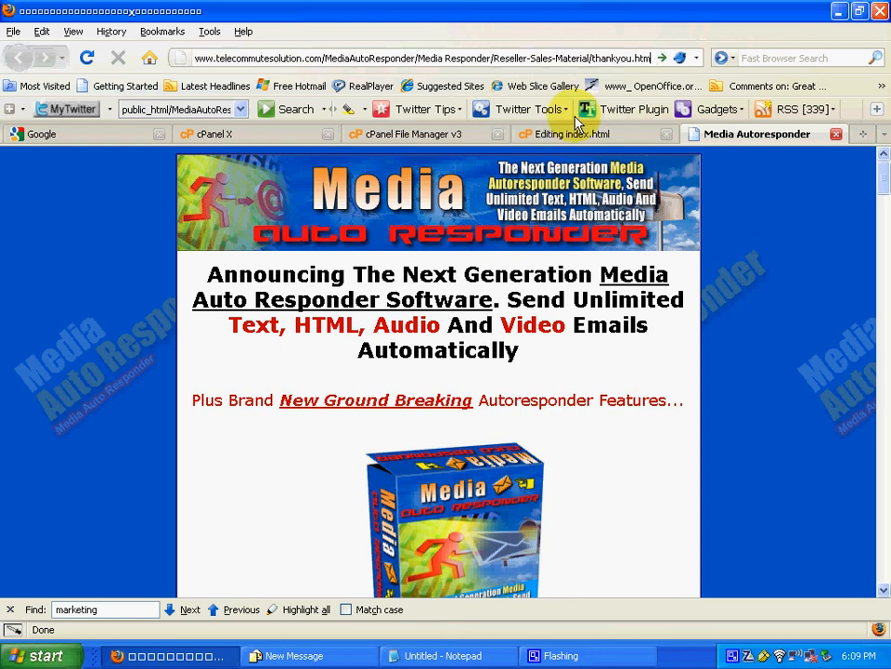
key(Return)
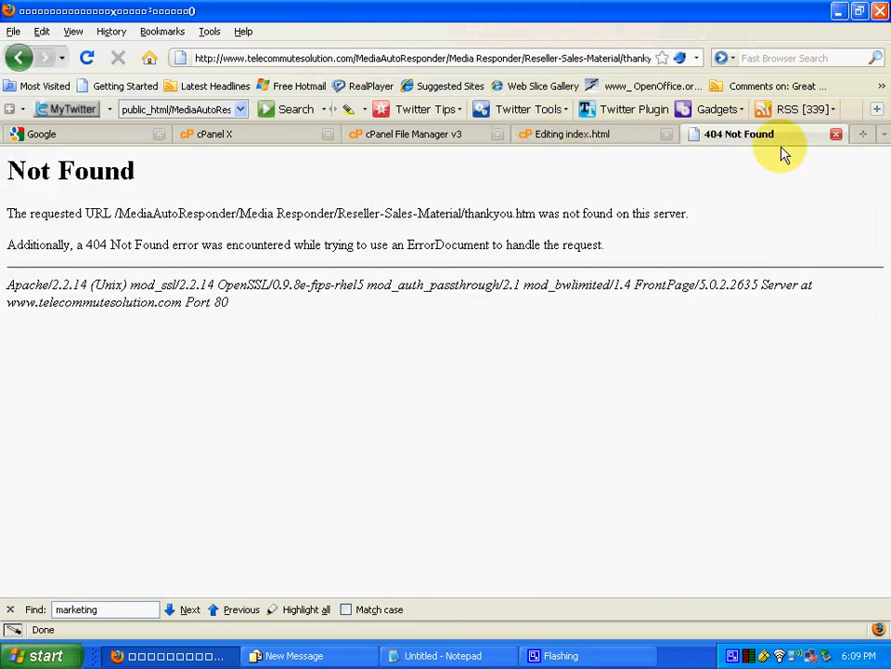
- Close the live page tab, then skim index.html's feature sections and close its editor
click(835, 135)
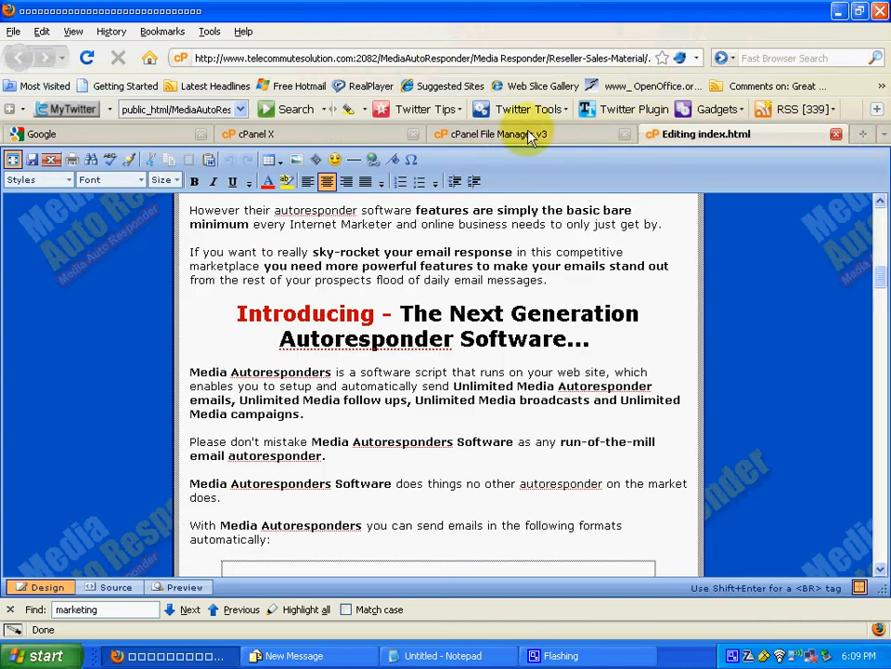
scroll(657, 335, down, 6)
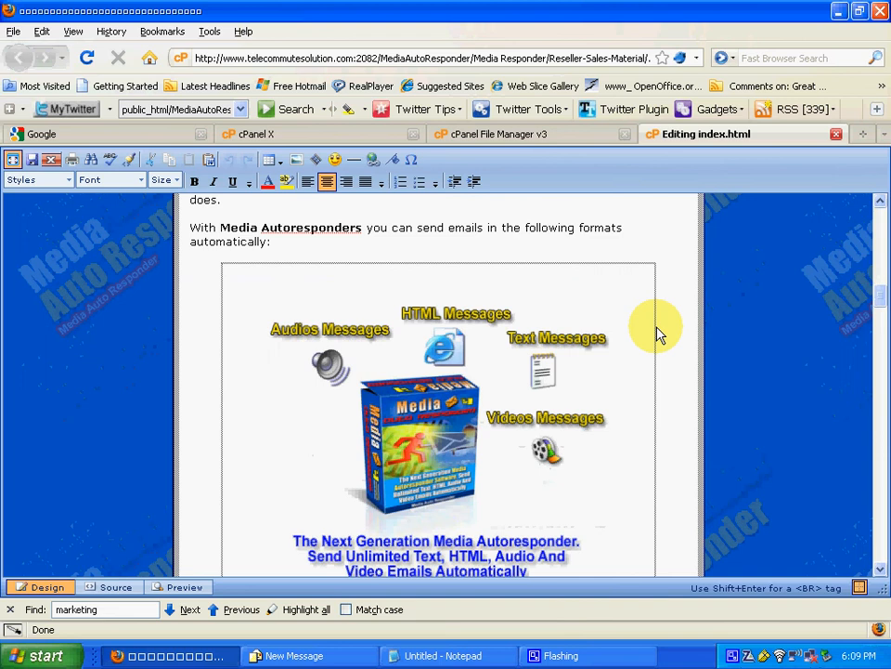
scroll(657, 334, down, 15)
scroll(659, 333, up, 5)
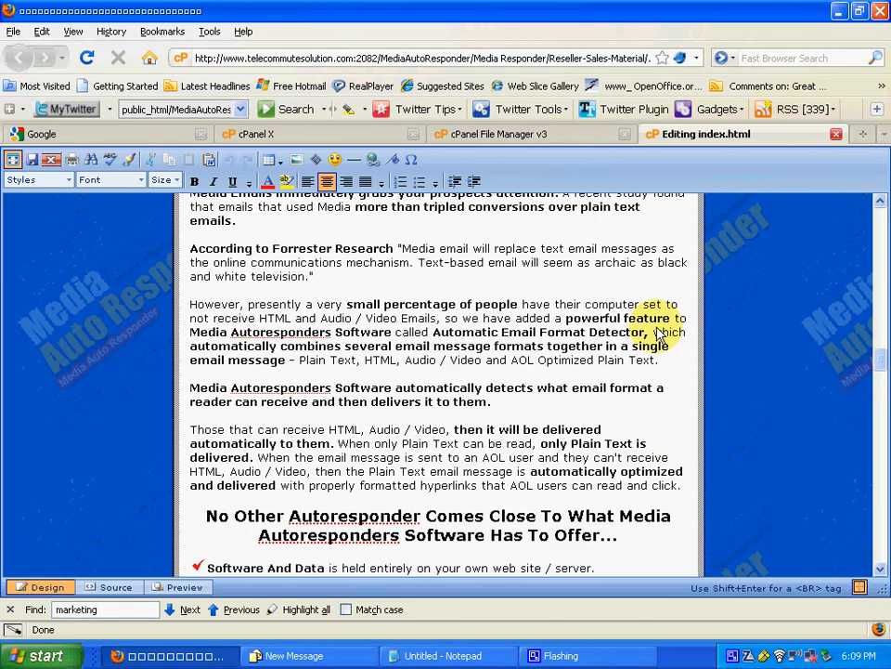
scroll(656, 335, up, 5)
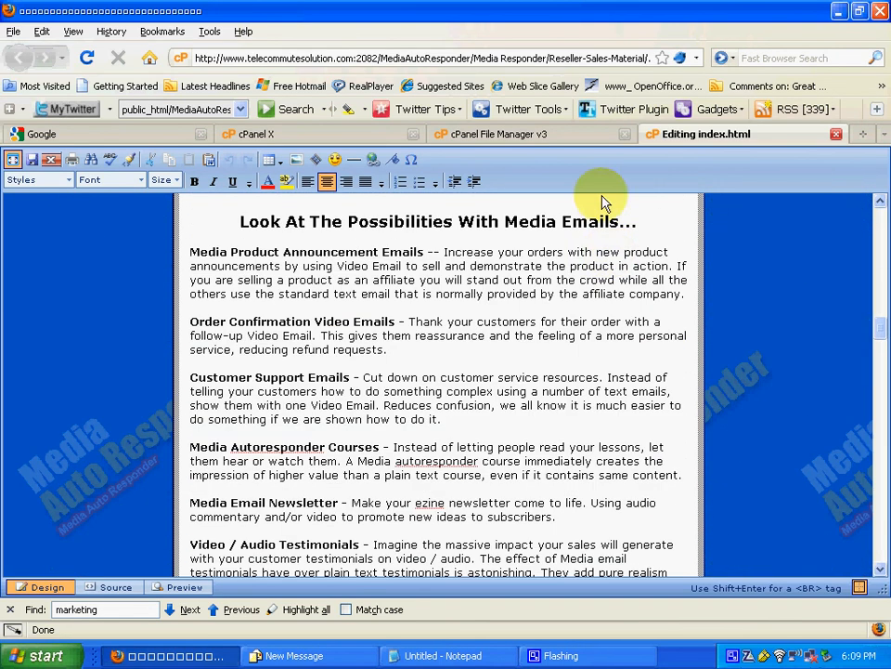
click(835, 135)
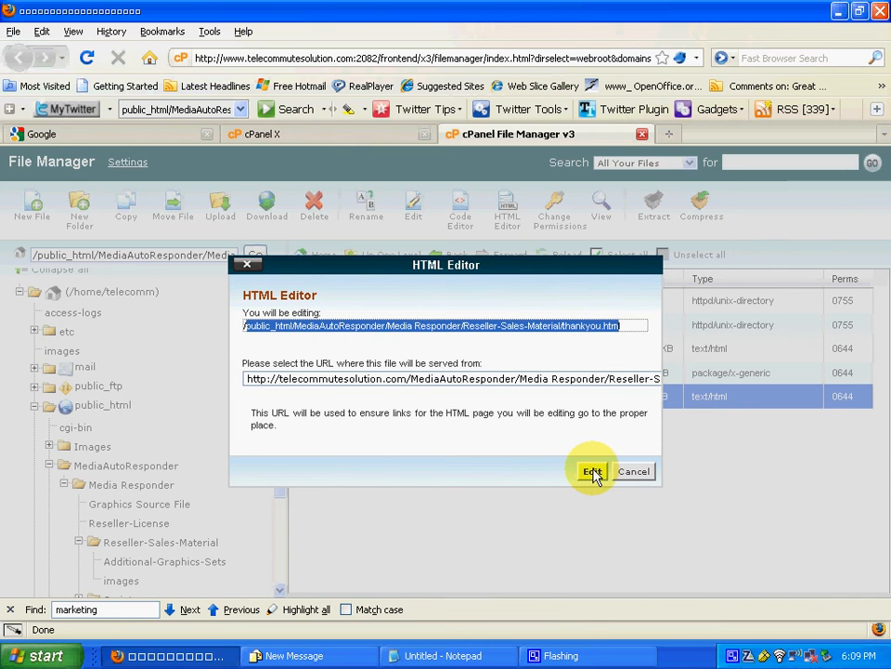
- Open thankyou.html for editing from the HTML Editor dialog and review its email, helpdesk, download and WinZip links
click(591, 472)
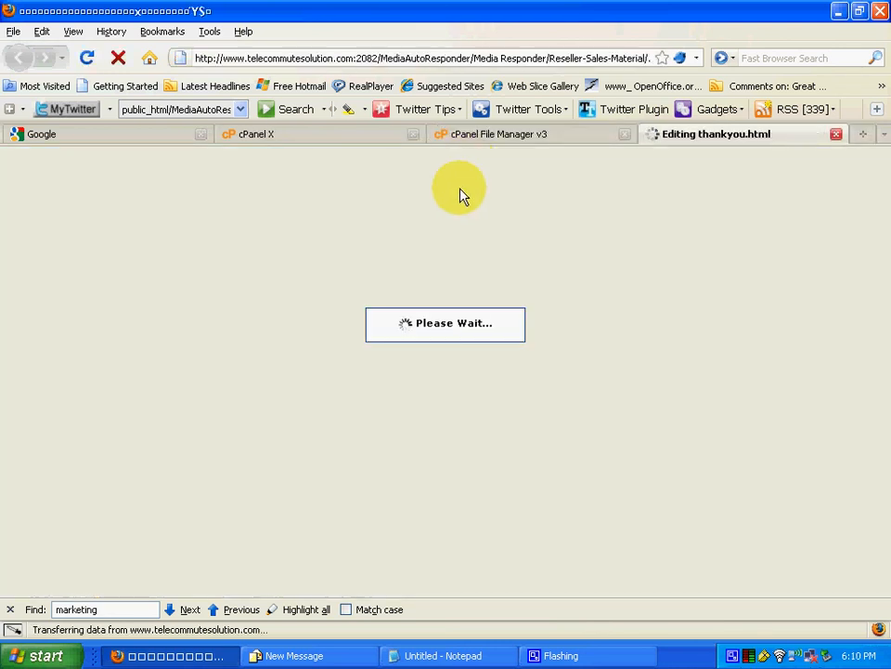
scroll(741, 391, down, 3)
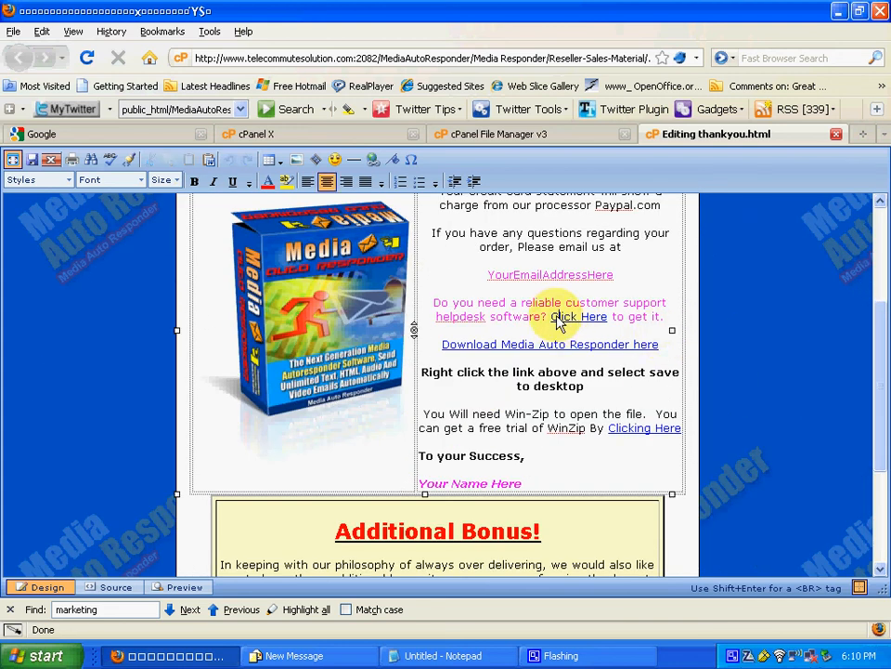
scroll(596, 299, up, 2)
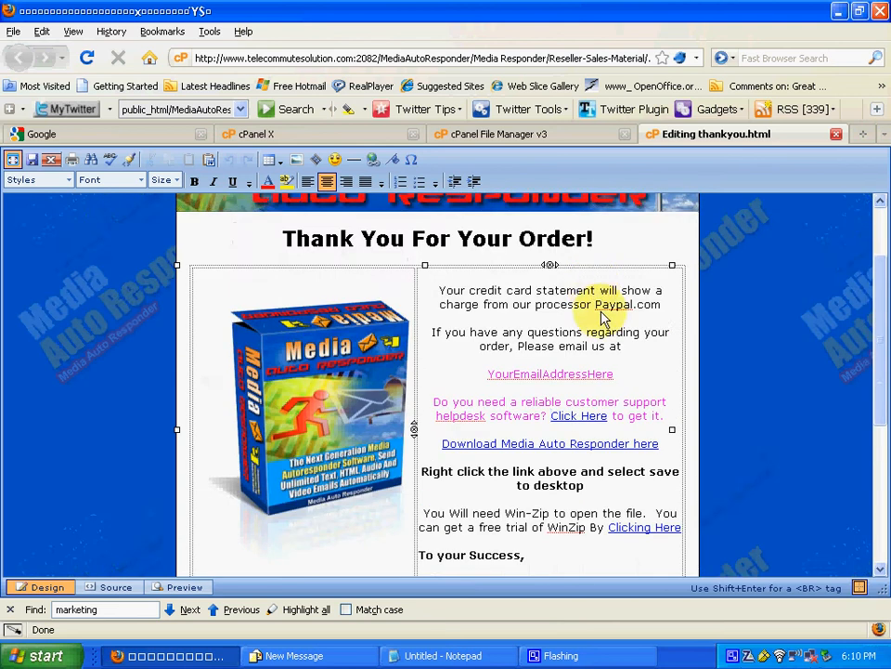
scroll(608, 357, down, 2)
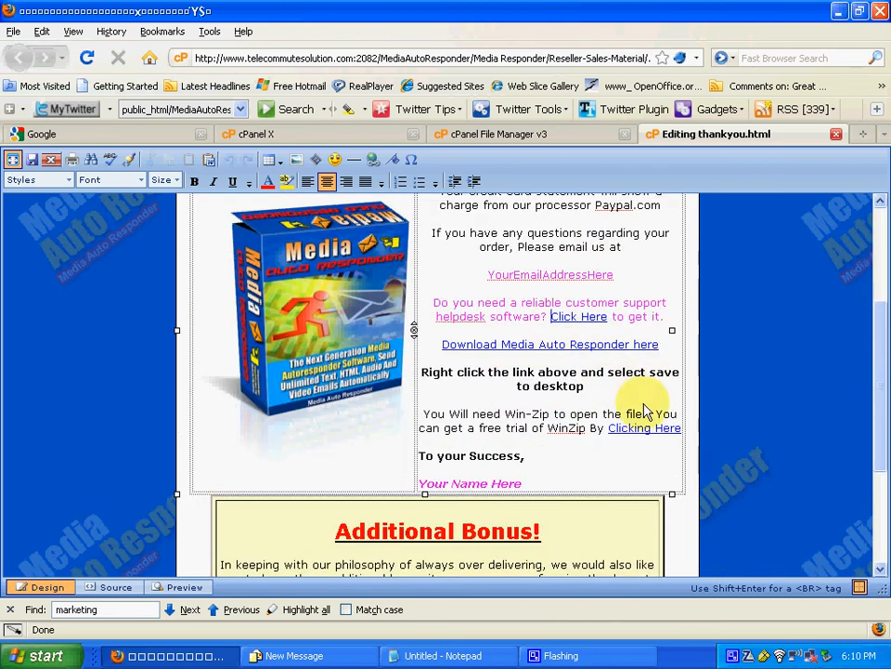
scroll(647, 413, down, 2)
scroll(629, 390, up, 4)
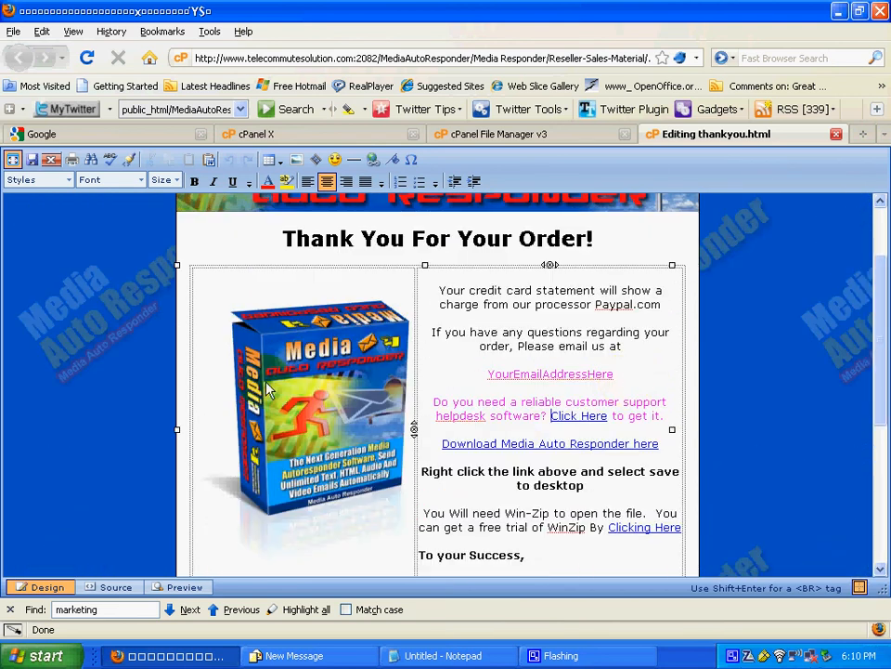
- Apply a hyperlink to the MAR_MRR.zip document on the "Download Media Auto Responder here" text
click(327, 390)
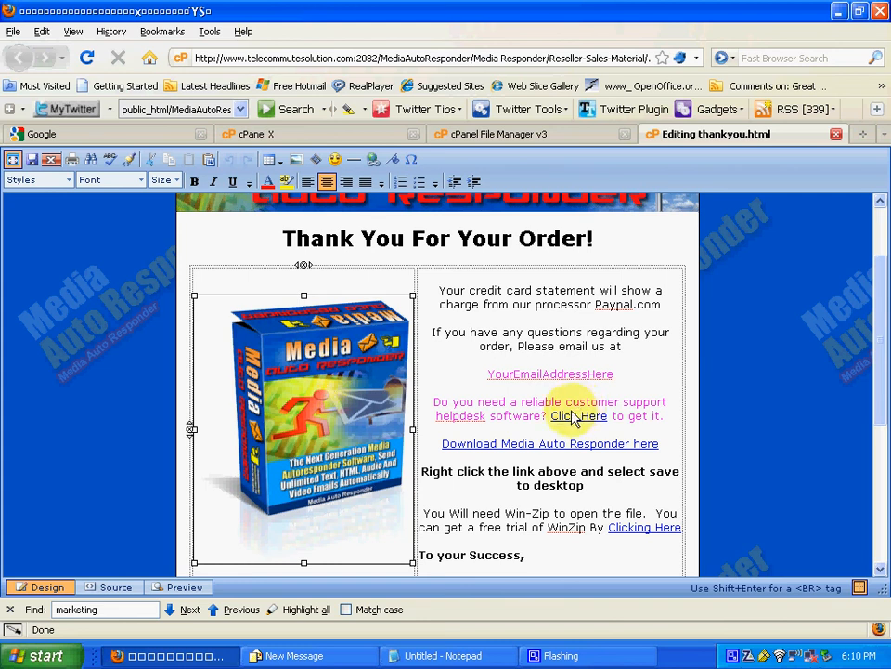
click(525, 444)
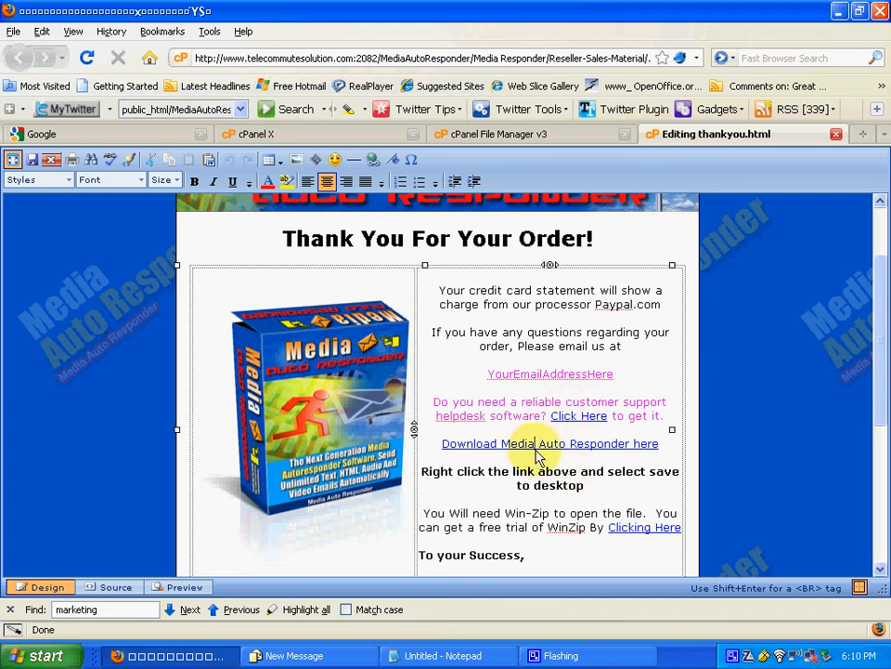
triple_click(676, 442)
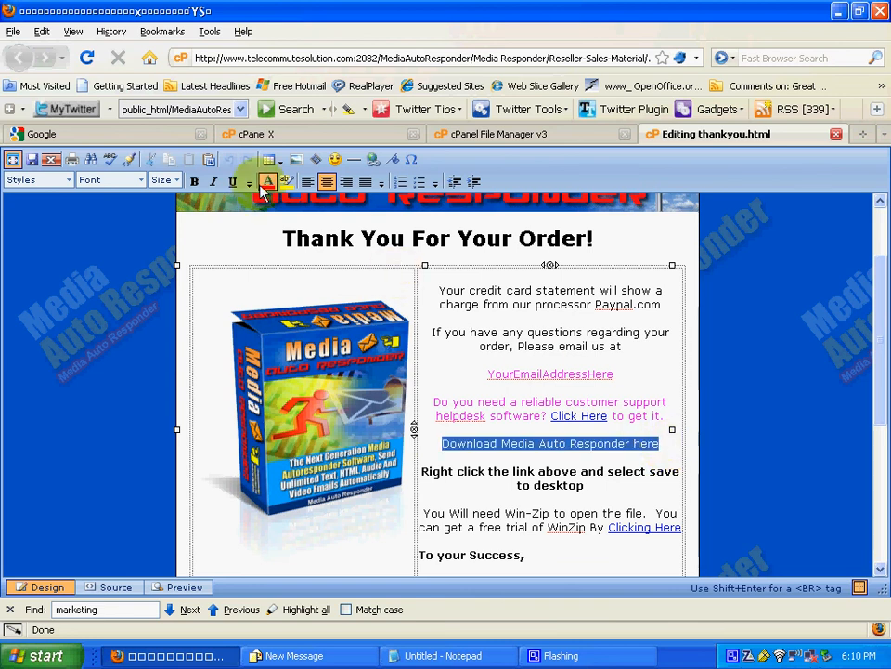
click(373, 160)
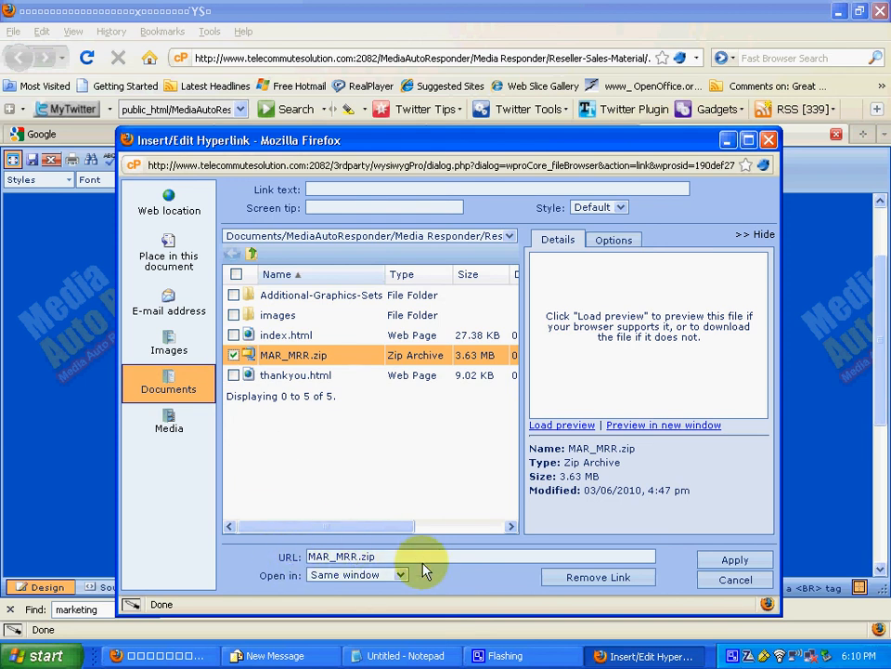
click(736, 559)
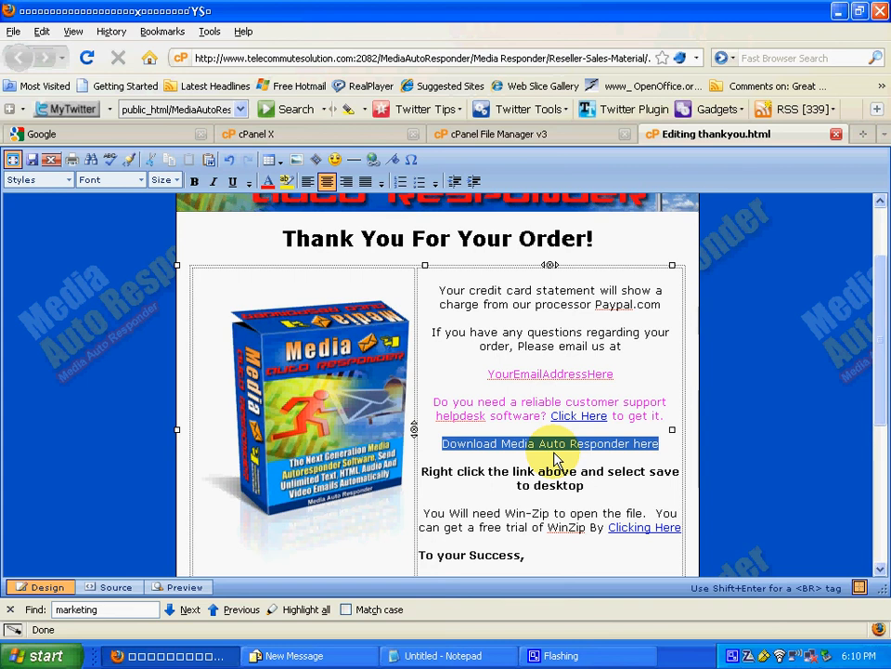
- Skim the rest of the thank-you page and close the thankyou.html editor without saving, returning to the file manager
scroll(555, 456, down, 5)
scroll(554, 460, up, 7)
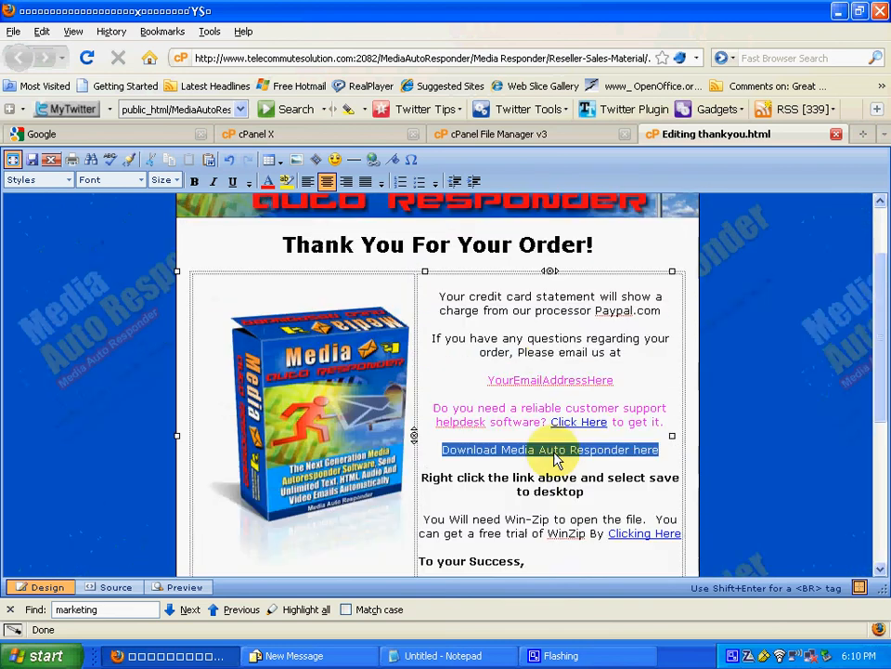
click(835, 134)
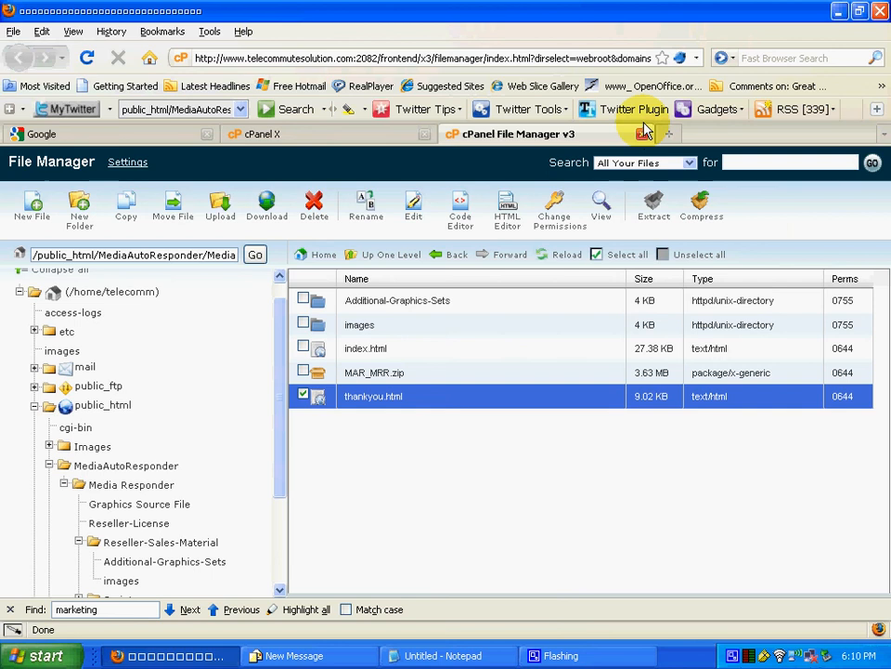